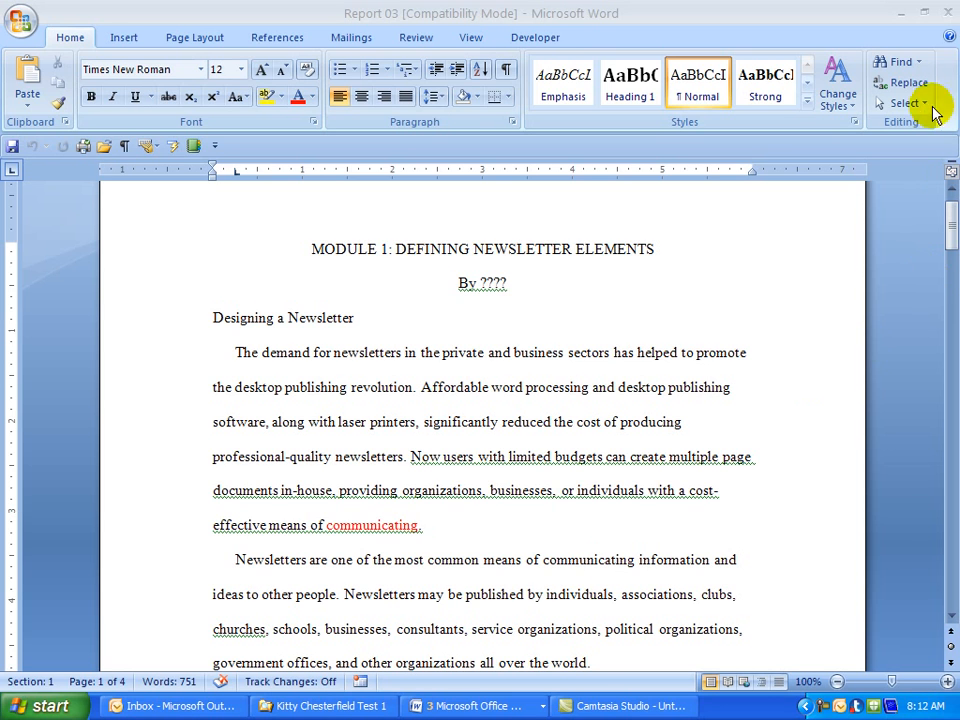
- Replace all whole-word occurrences of "focus" with "emphasis" throughout the report
{"action": "left_click", "coordinate": [899, 86]}
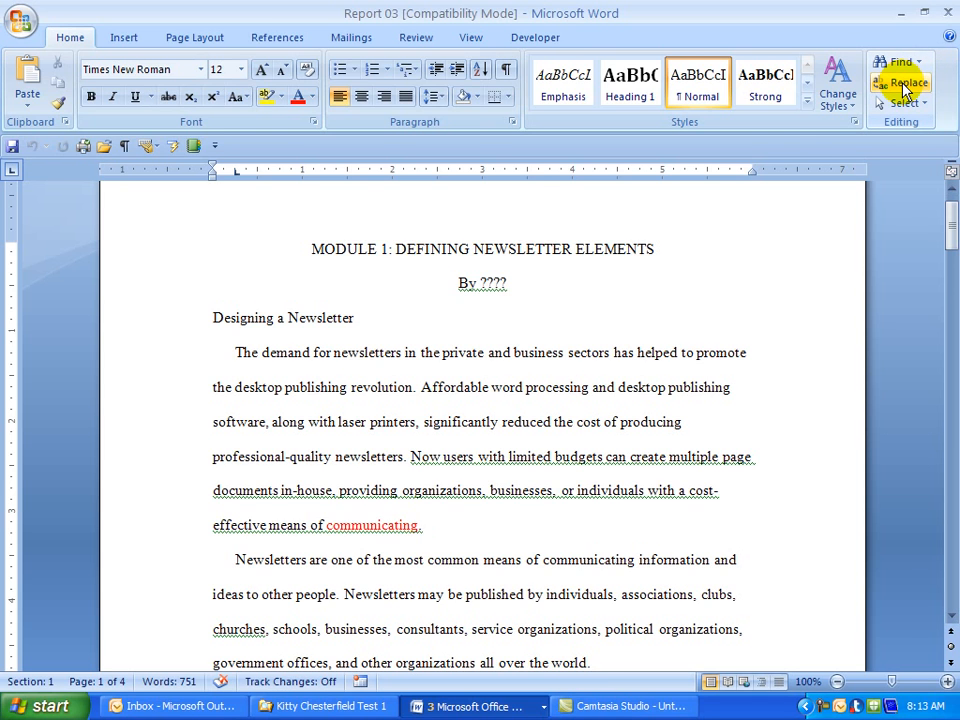
{"action": "left_click", "coordinate": [904, 88]}
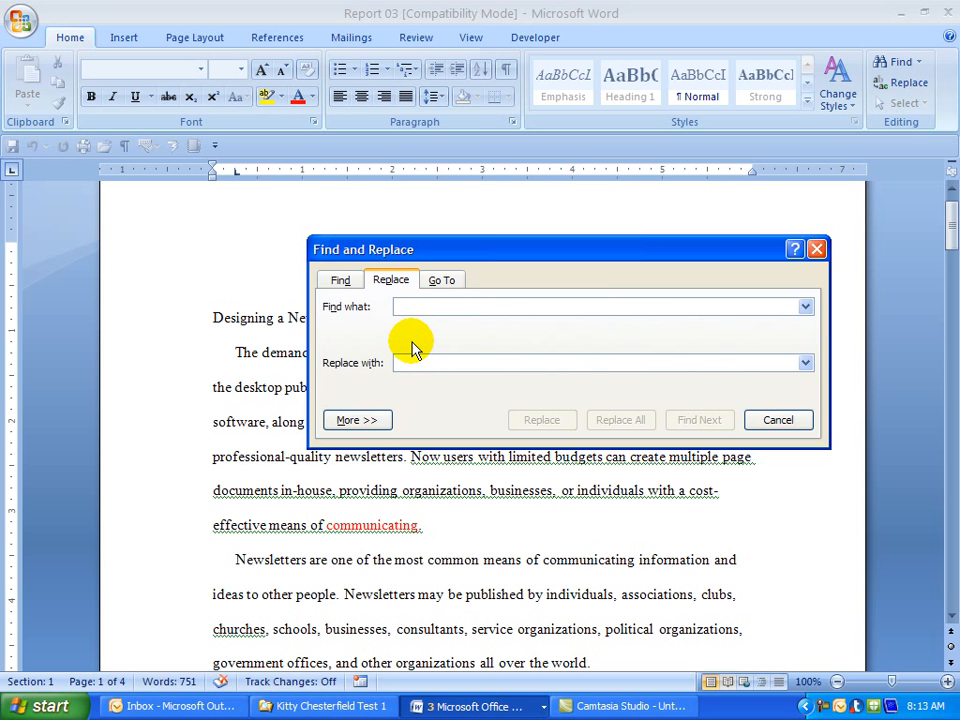
{"action": "type", "text": "focus"}
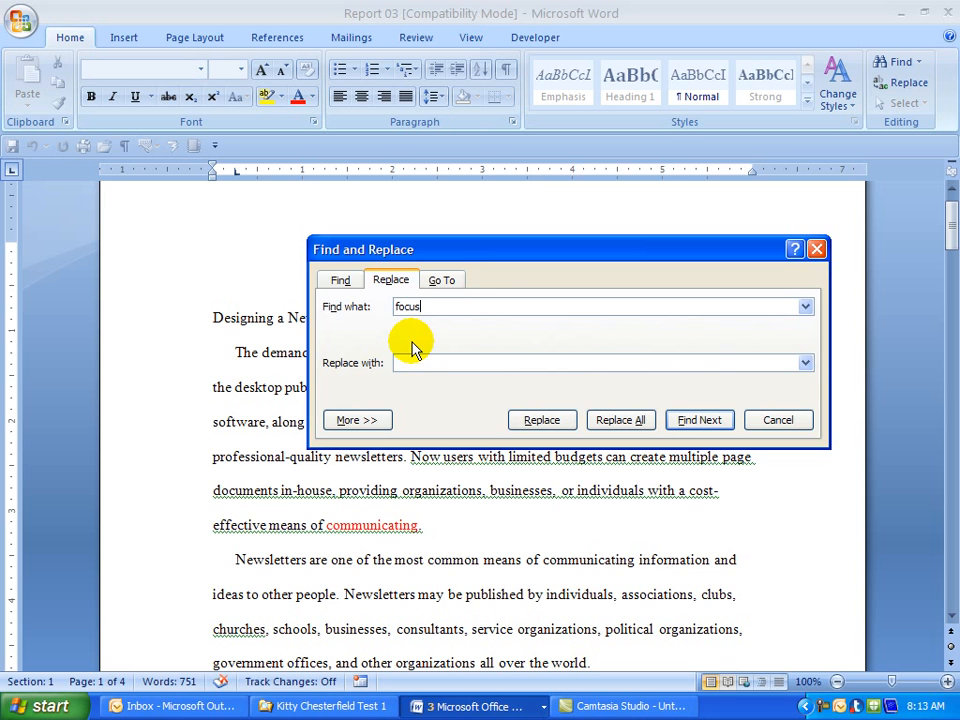
{"action": "left_click", "coordinate": [357, 420]}
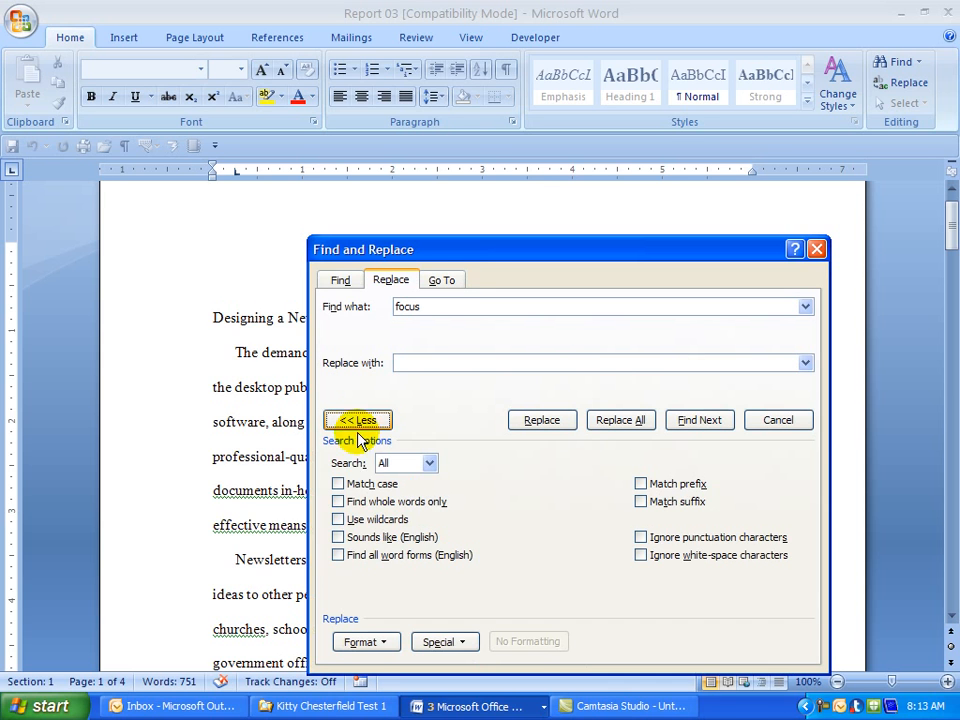
{"action": "left_click", "coordinate": [339, 503]}
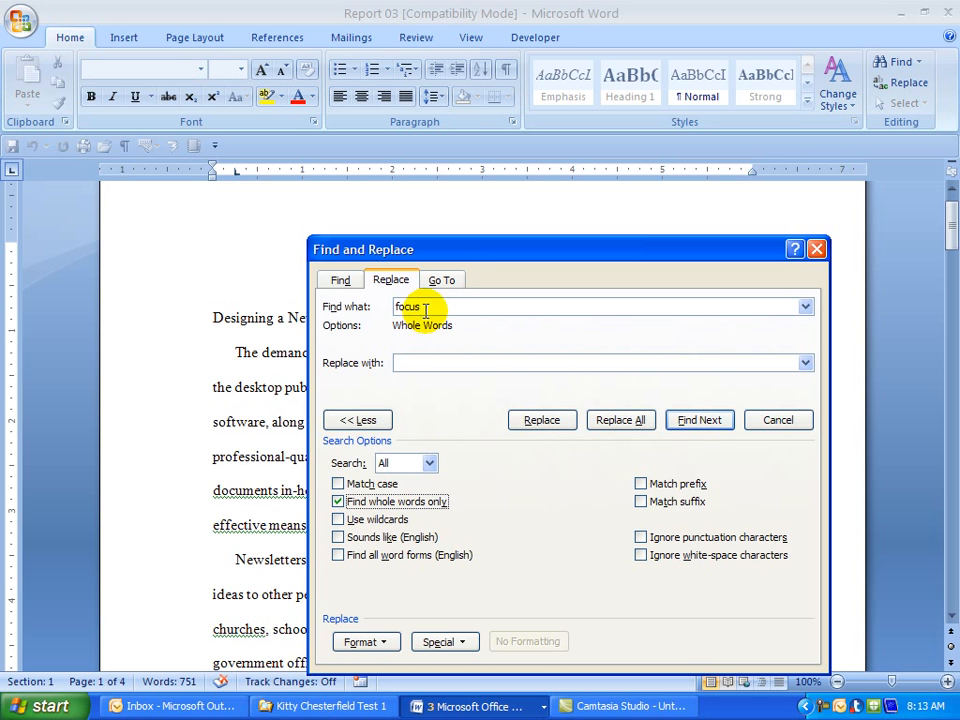
{"action": "left_click", "coordinate": [407, 358]}
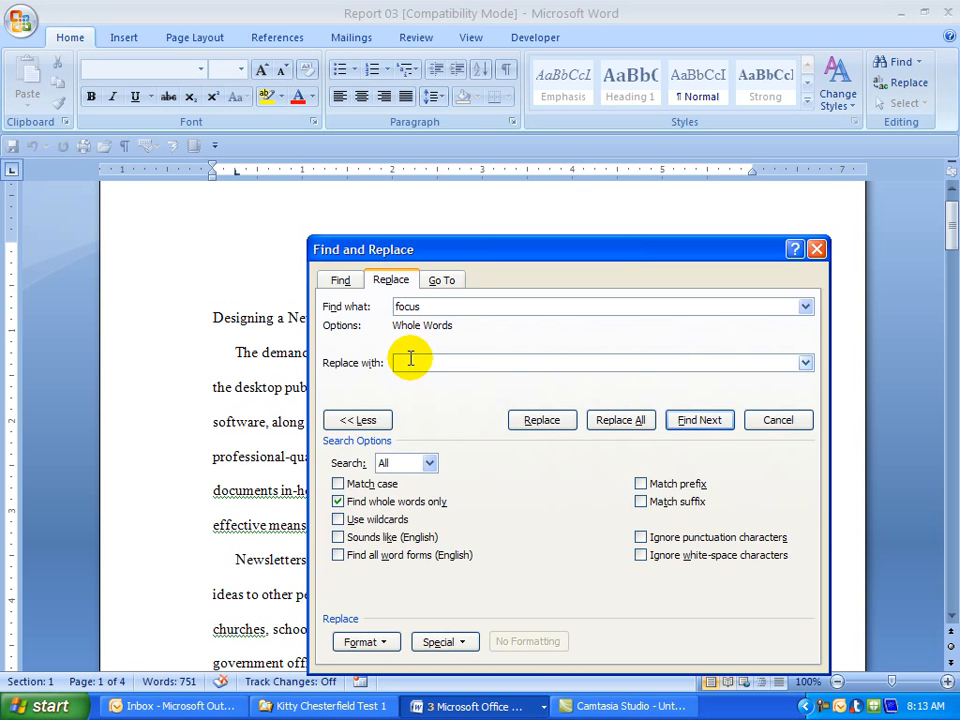
{"action": "type", "text": "emphasis"}
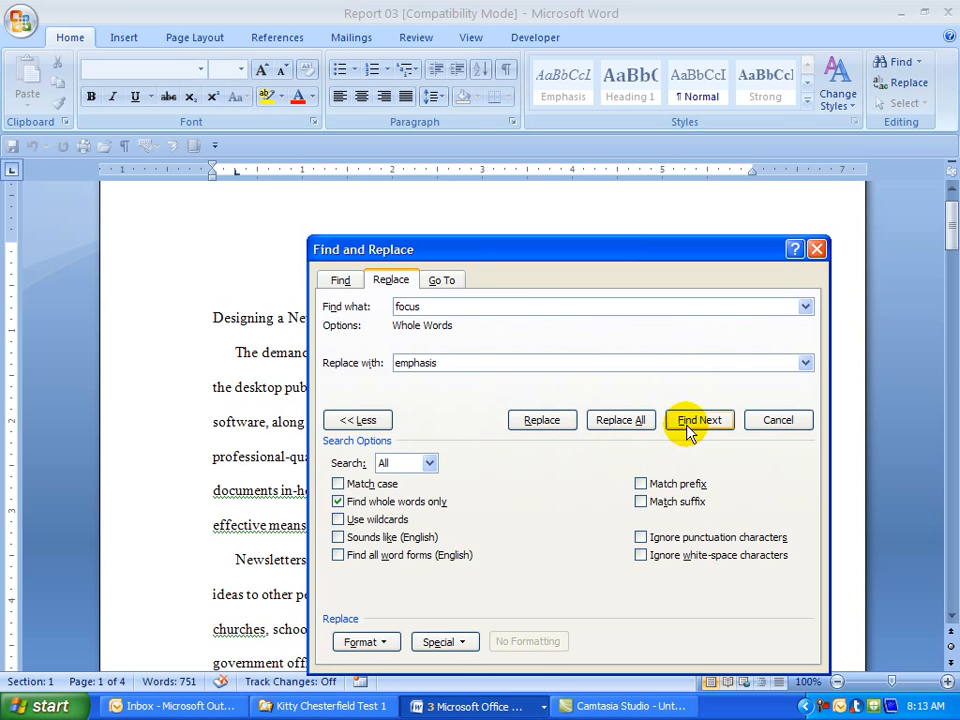
{"action": "left_click", "coordinate": [613, 420]}
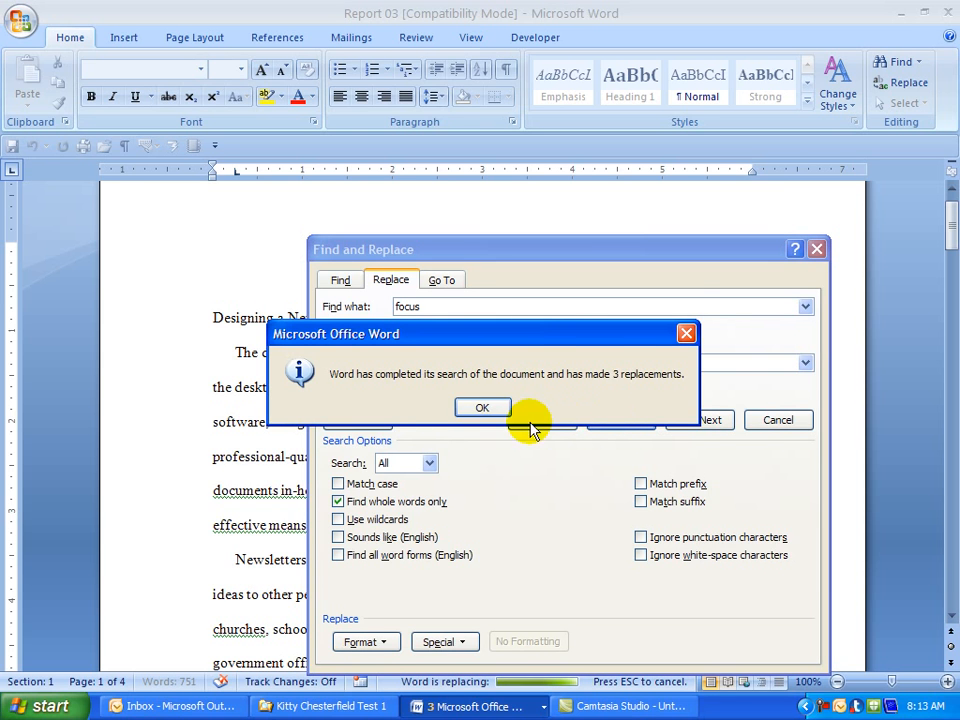
{"action": "left_click", "coordinate": [478, 409]}
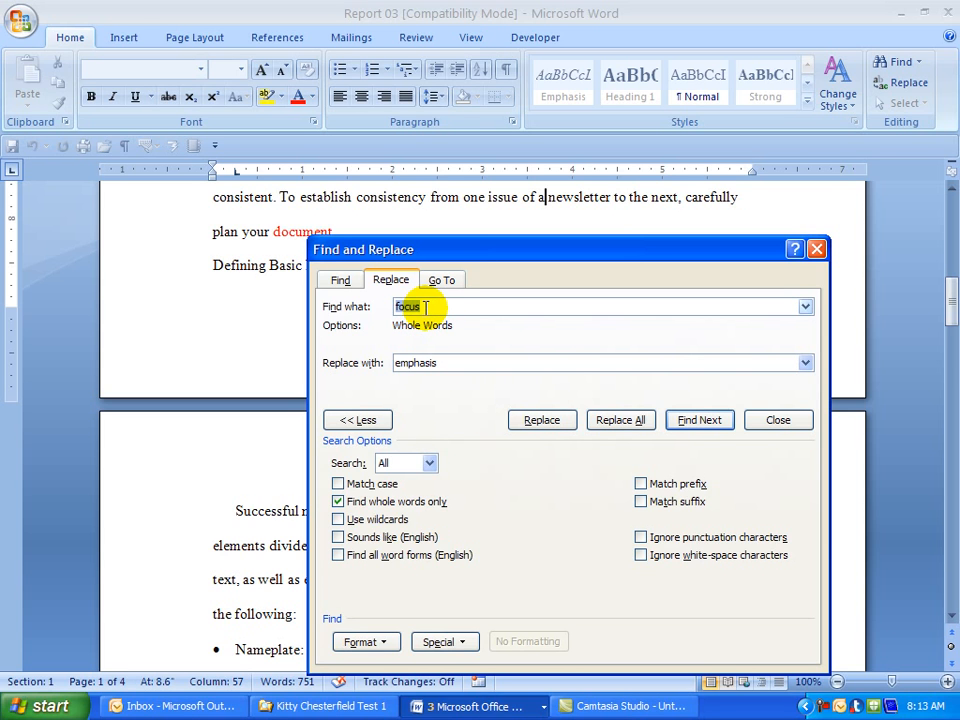
- Find "may appear" and replace that occurrence with "might seem", and close Find and Replace
{"action": "type", "text": "may "}
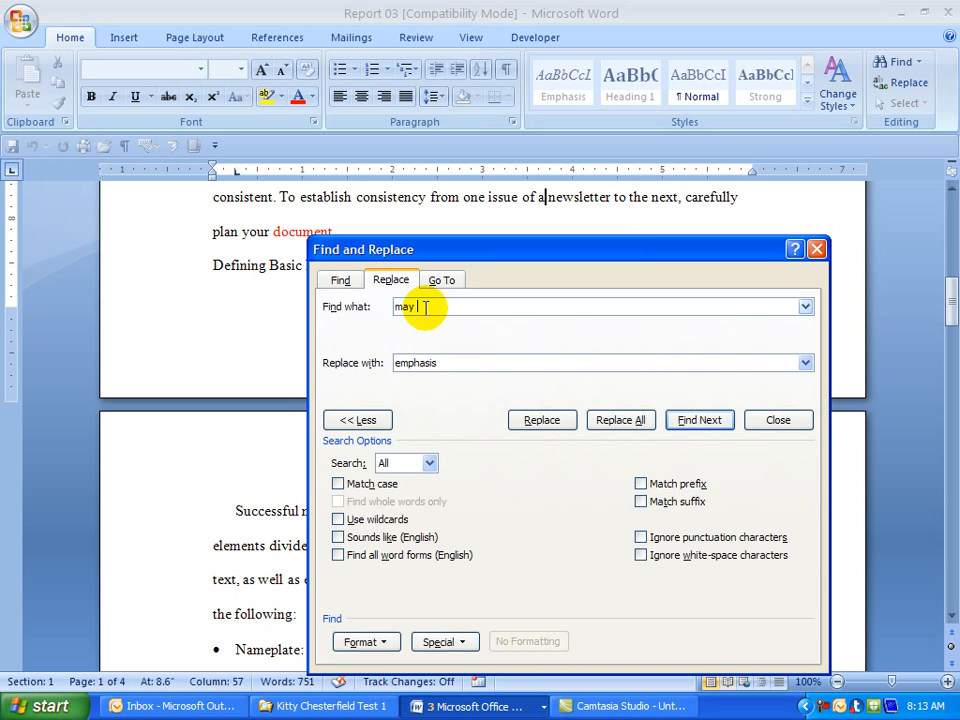
{"action": "type", "text": "appeal"}
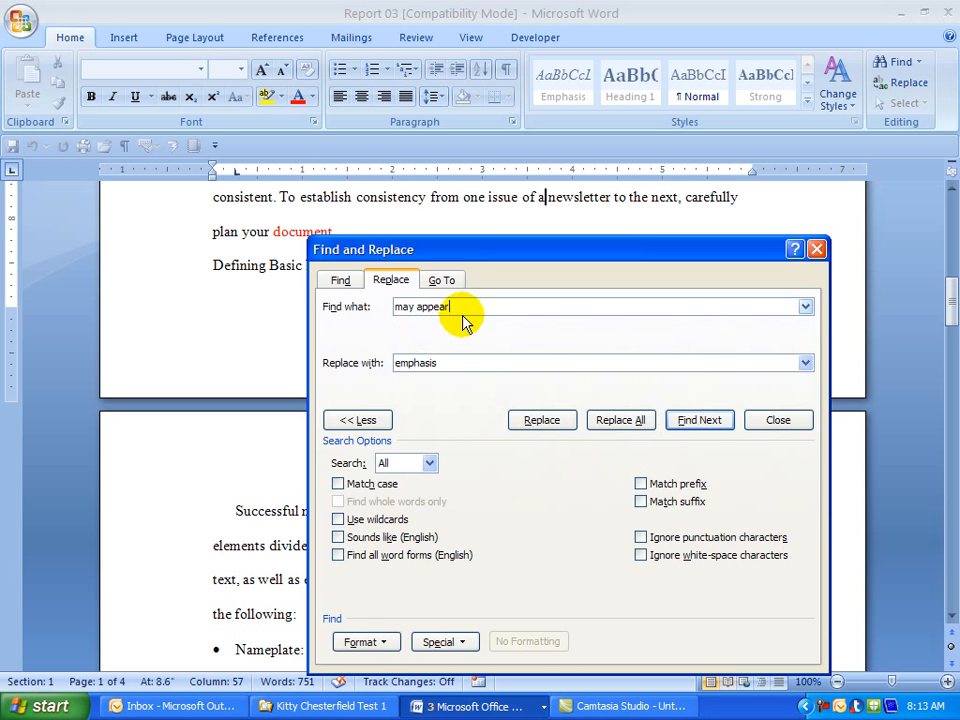
{"action": "double_click", "coordinate": [415, 363]}
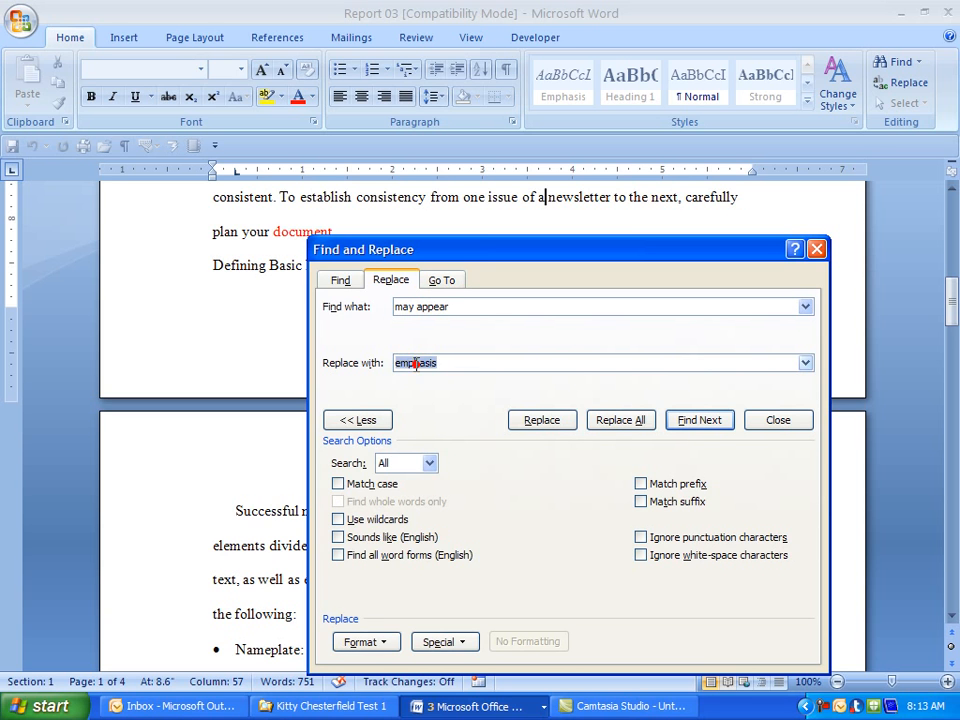
{"action": "type", "text": "m"}
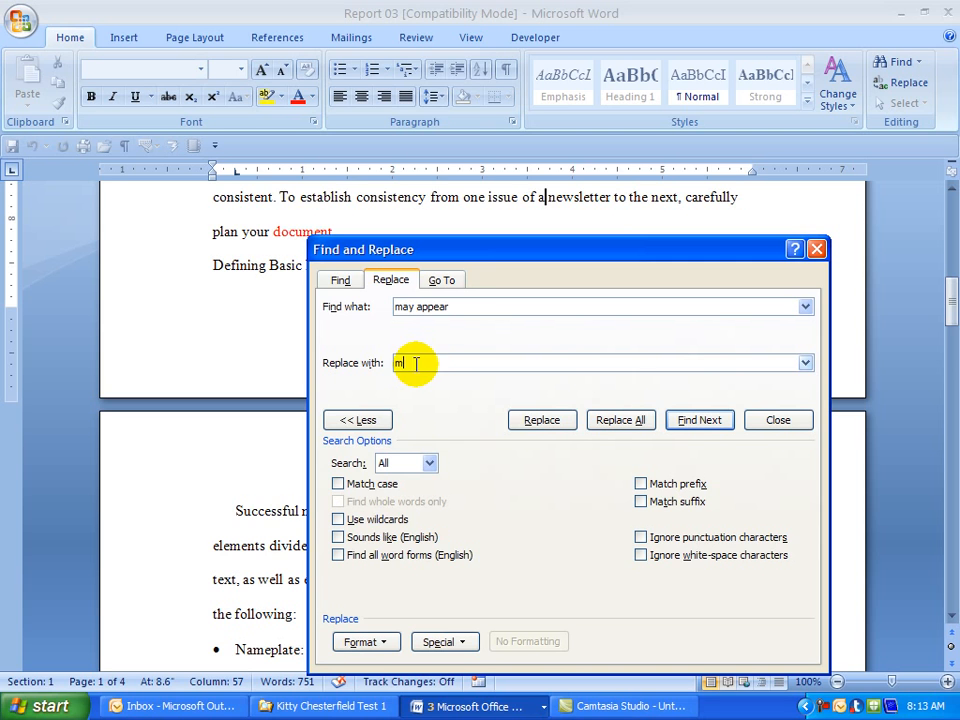
{"action": "type", "text": "ight seem"}
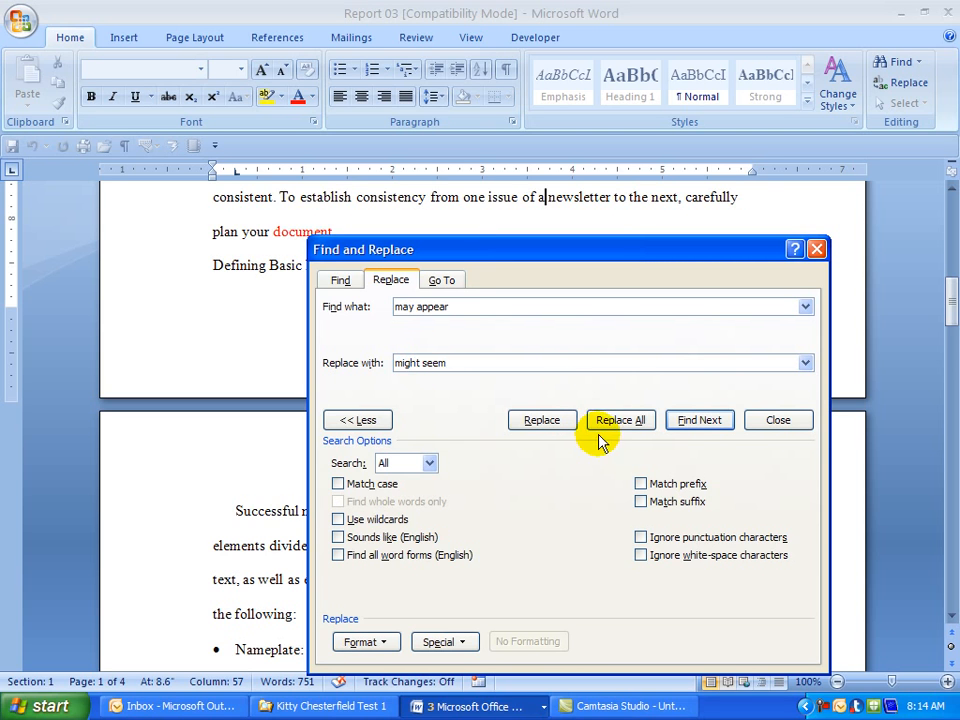
{"action": "left_click", "coordinate": [684, 420]}
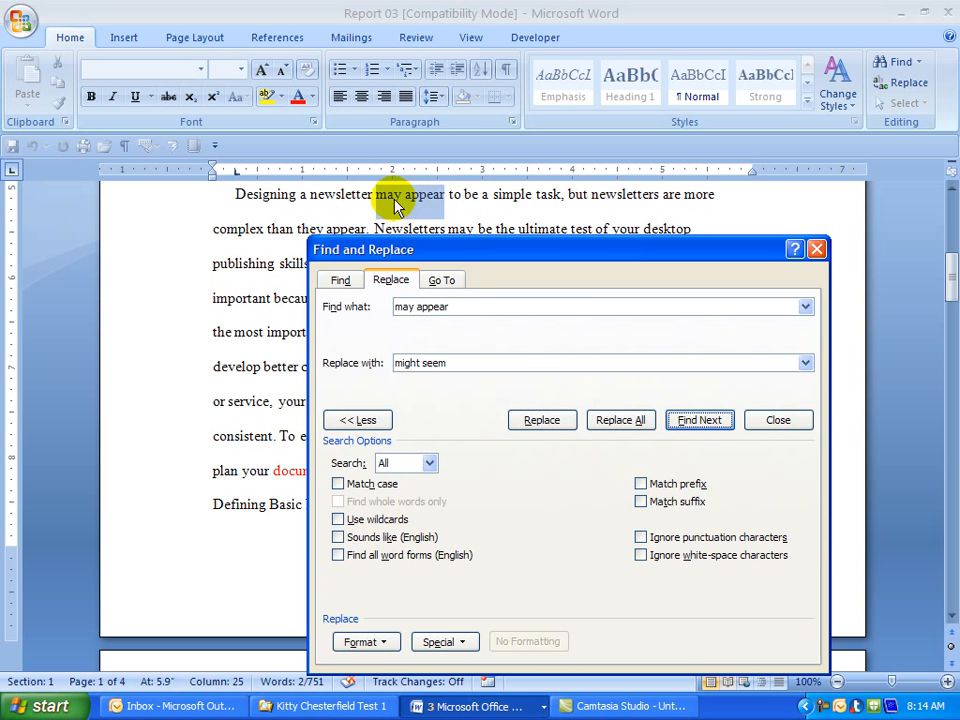
{"action": "left_click", "coordinate": [541, 422]}
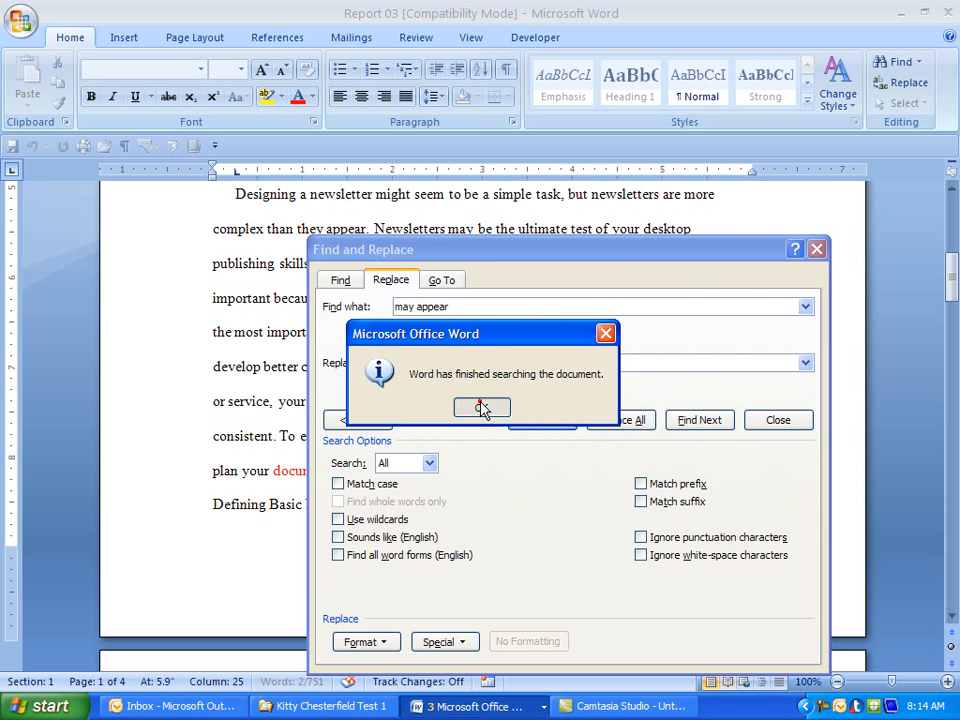
{"action": "left_click", "coordinate": [484, 407]}
{"action": "left_click", "coordinate": [817, 250]}
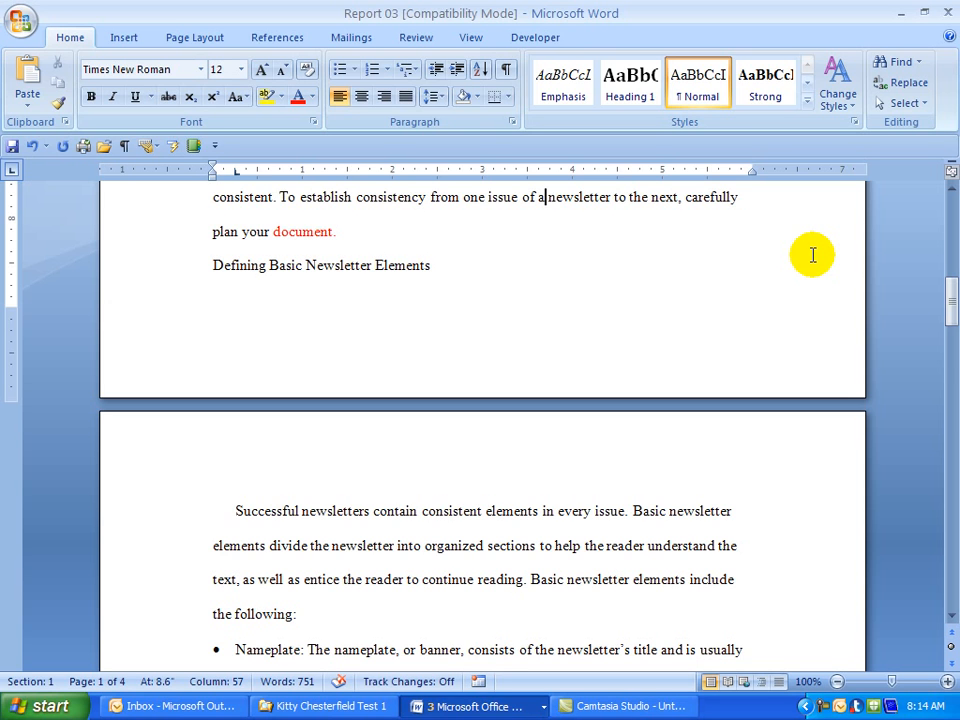
- Open the document header for editing and turn on Different First Page
{"action": "left_click", "coordinate": [122, 40]}
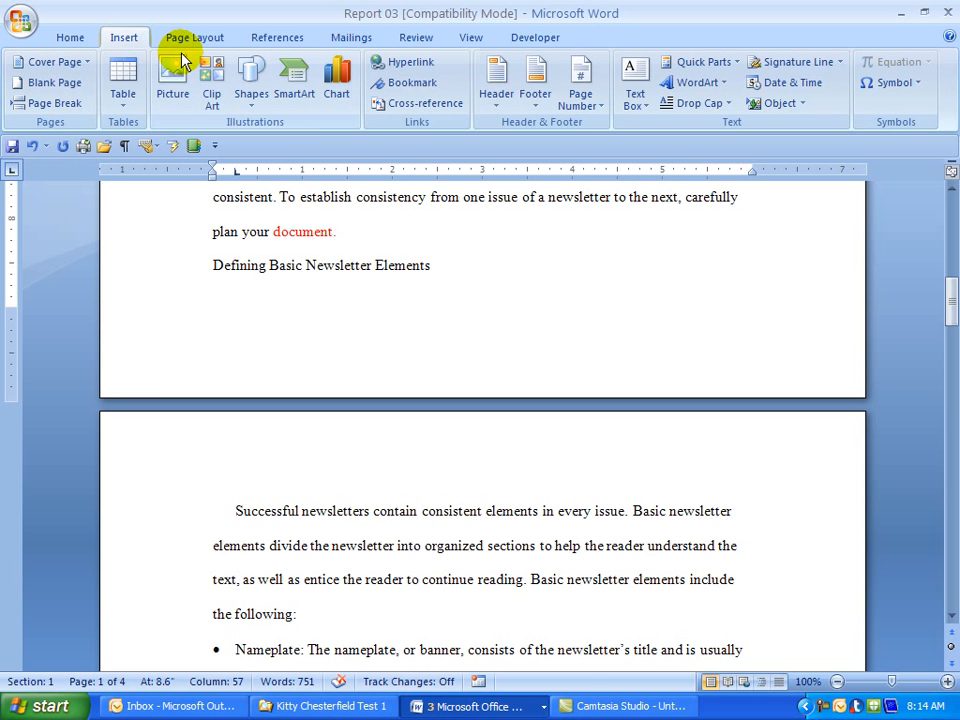
{"action": "left_click", "coordinate": [493, 80]}
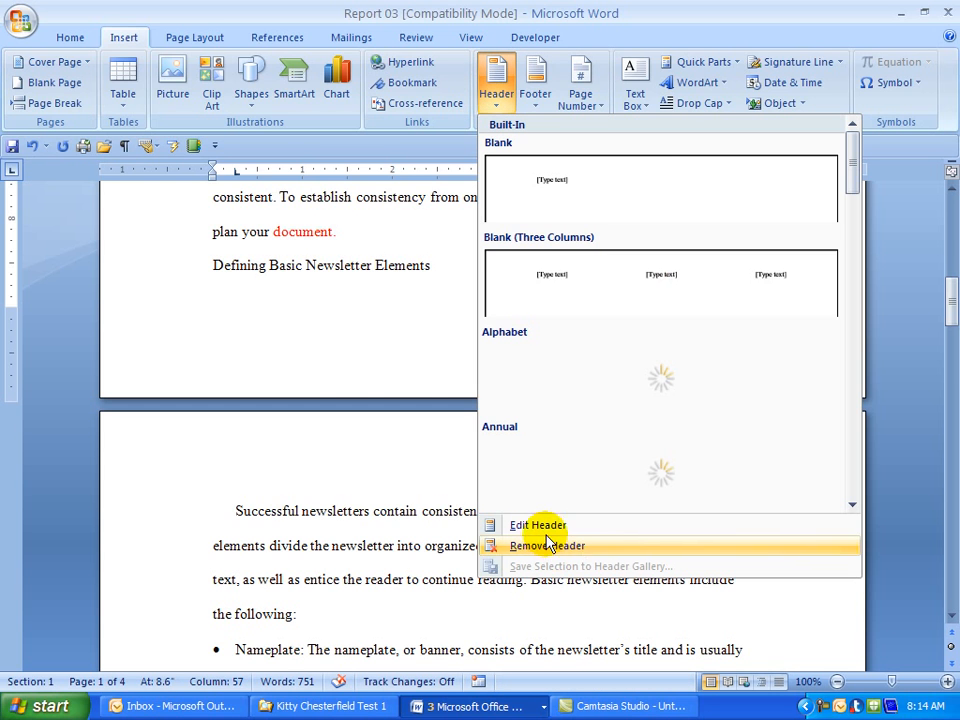
{"action": "left_click", "coordinate": [541, 525]}
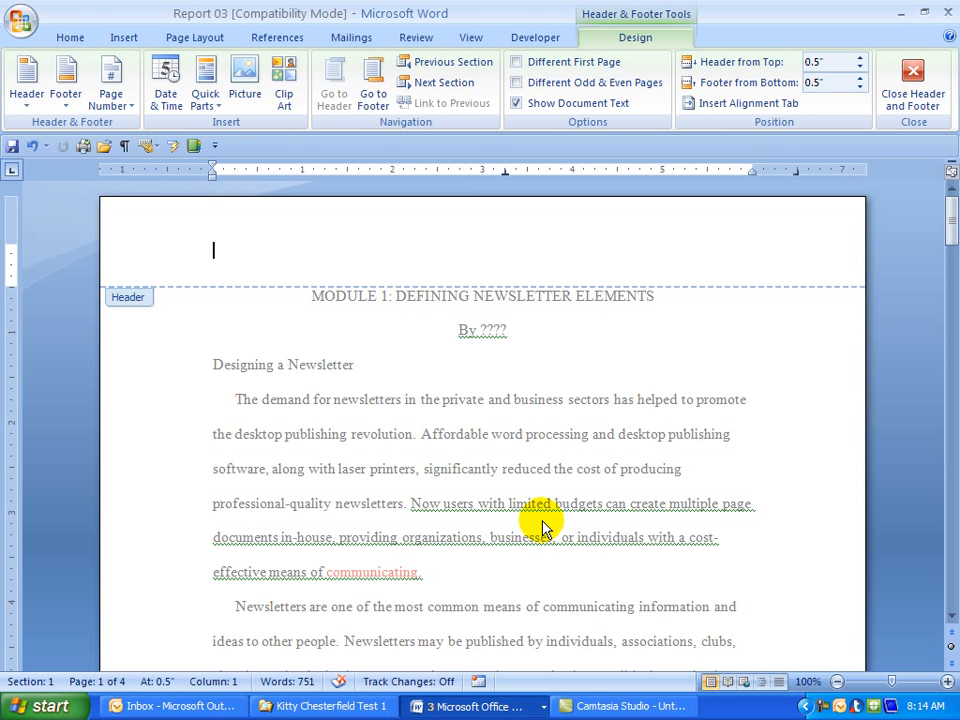
{"action": "left_click", "coordinate": [514, 62]}
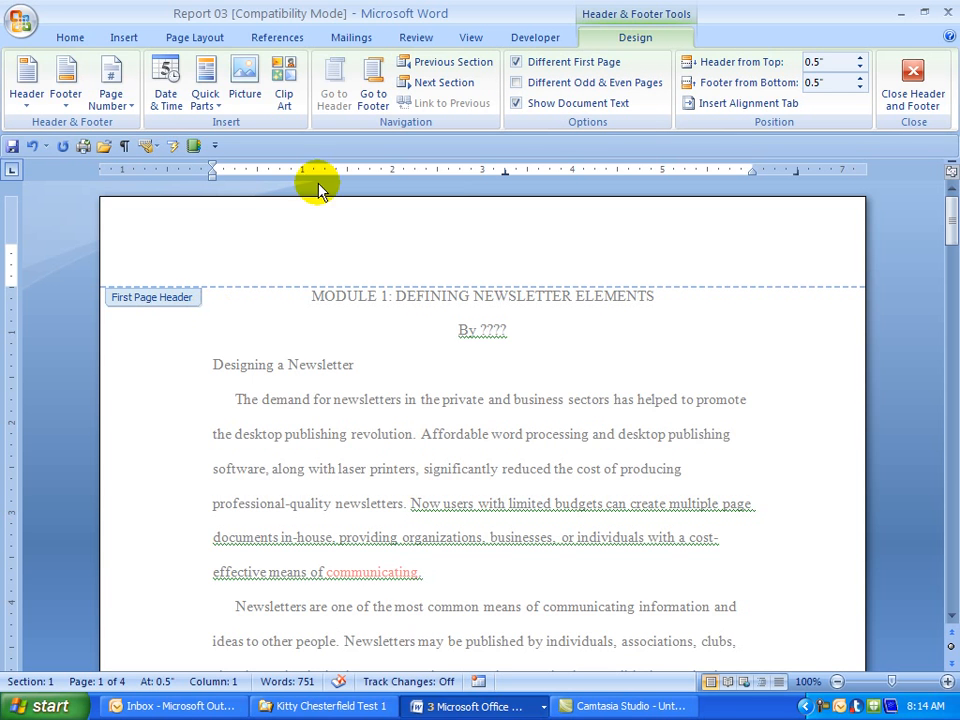
- Go to the page 2 header and move its centre tab stop to 3" and its right tab stop to the 6" margin
{"action": "left_click", "coordinate": [432, 86]}
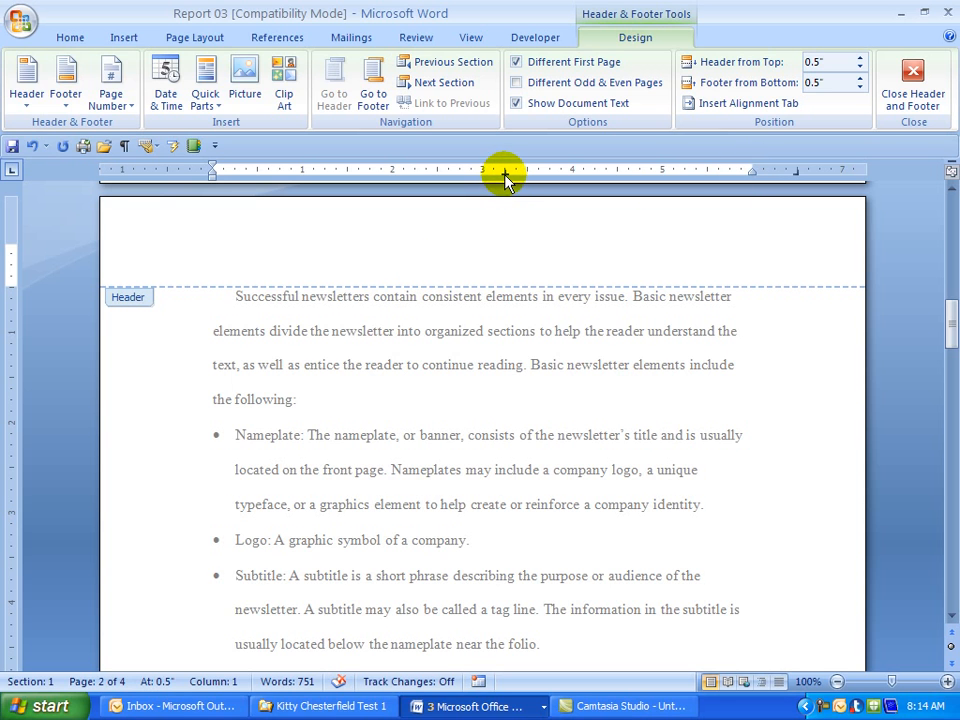
{"action": "left_click_drag", "start_coordinate": [505, 178], "coordinate": [482, 171]}
{"action": "left_click_drag", "start_coordinate": [796, 178], "coordinate": [754, 176]}
- Enter "My Name" at the header's left and "Page" with a plain page number right-aligned, and close the header
{"action": "type", "text": "My Name"}
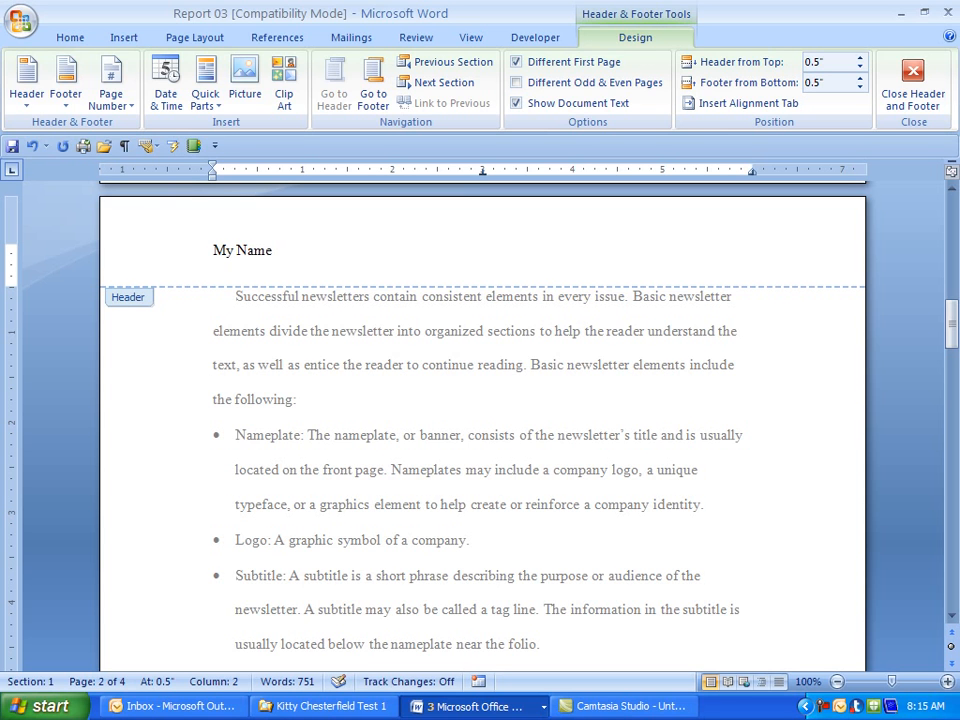
{"action": "key", "text": "Tab"}
{"action": "type", "text": "Page"}
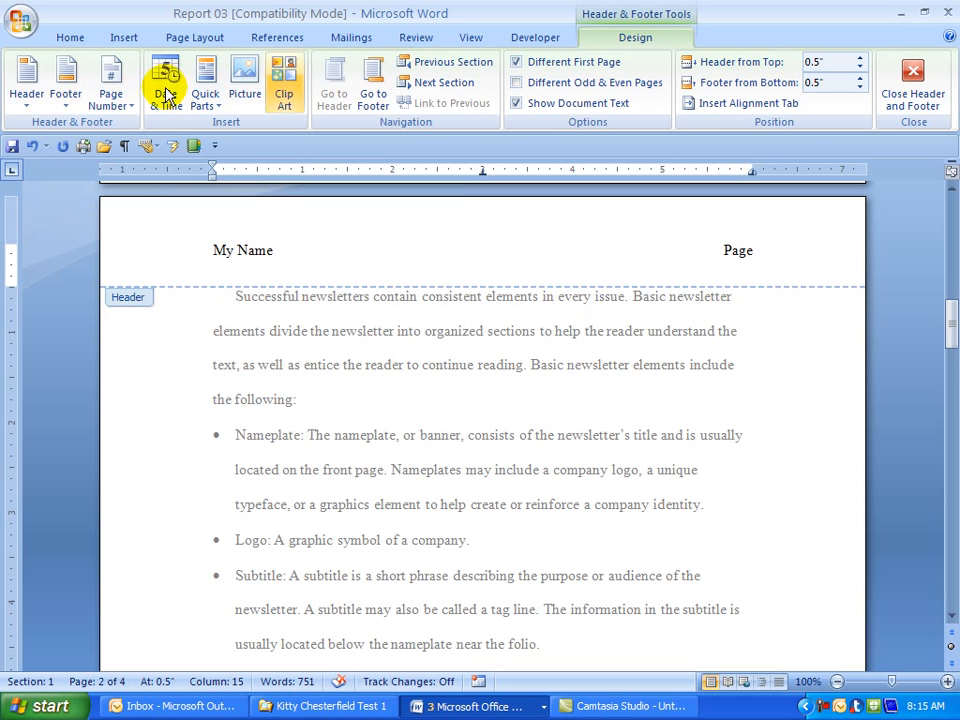
{"action": "left_click", "coordinate": [115, 100]}
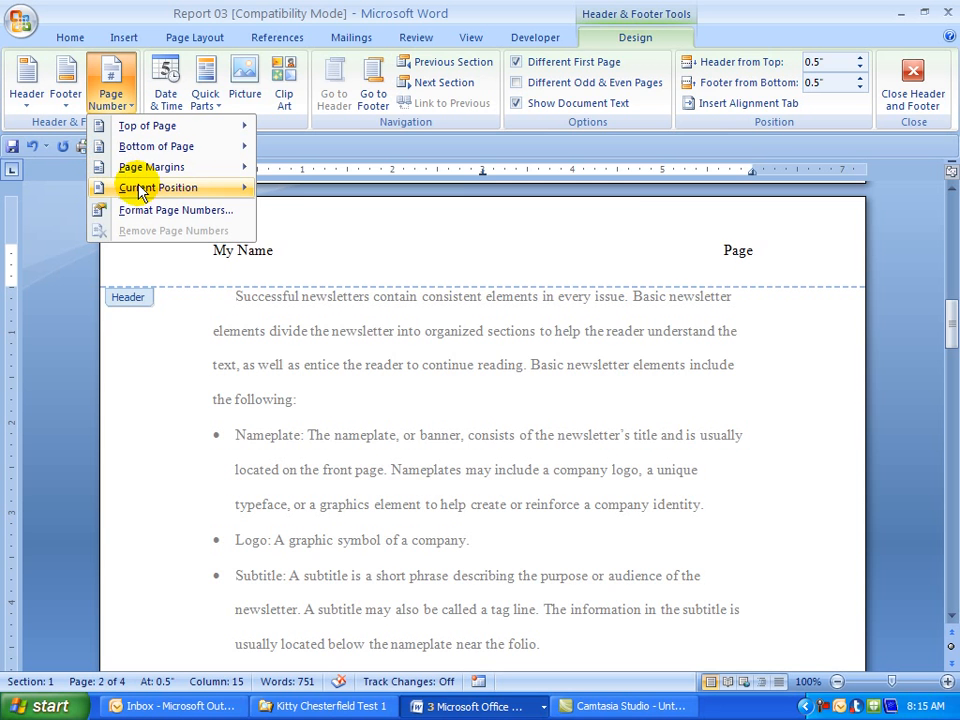
{"action": "mouse_move", "coordinate": [178, 188]}
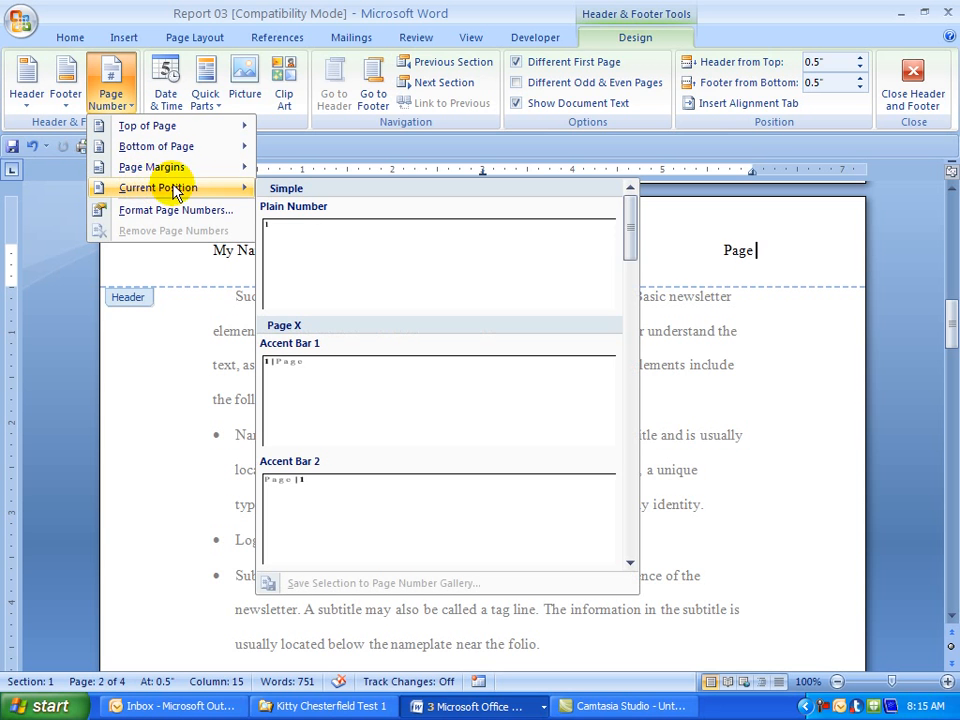
{"action": "left_click", "coordinate": [270, 232]}
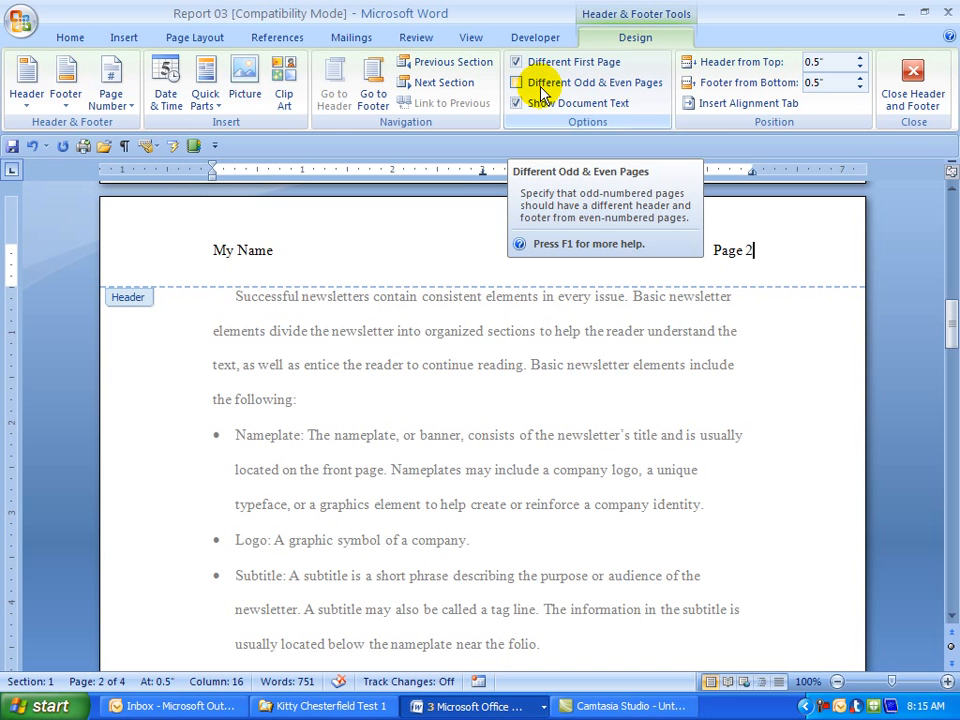
{"action": "left_click", "coordinate": [900, 88]}
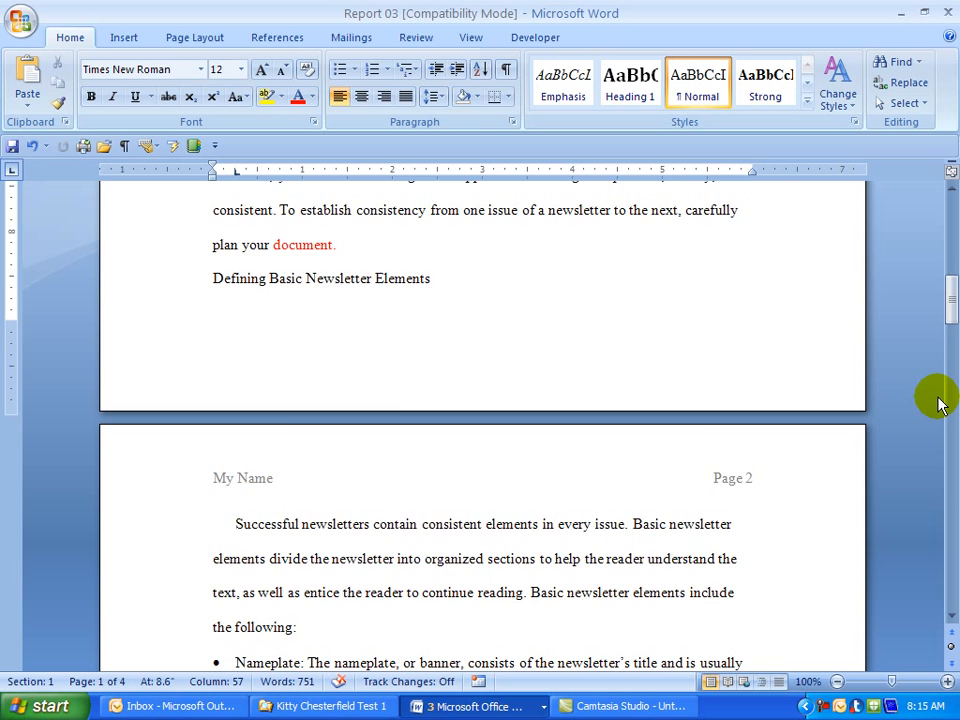
- Replace the "????" placeholder in the byline under the report title with "My Name"
{"action": "key", "text": "ctrl+Home"}
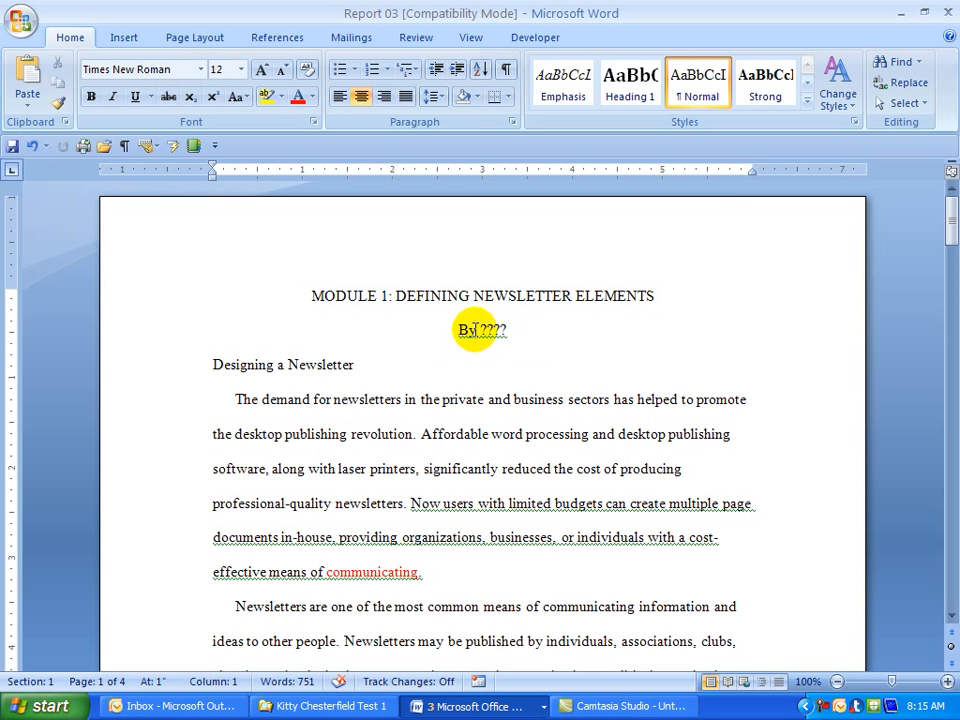
{"action": "left_click_drag", "start_coordinate": [481, 330], "coordinate": [504, 330]}
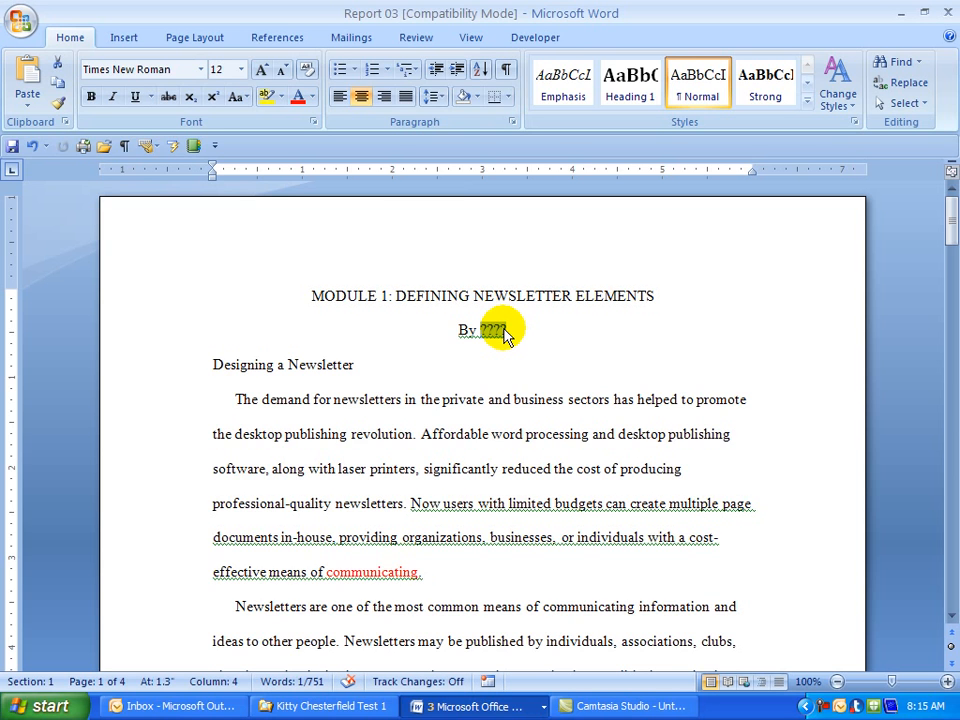
{"action": "type", "text": "My Name"}
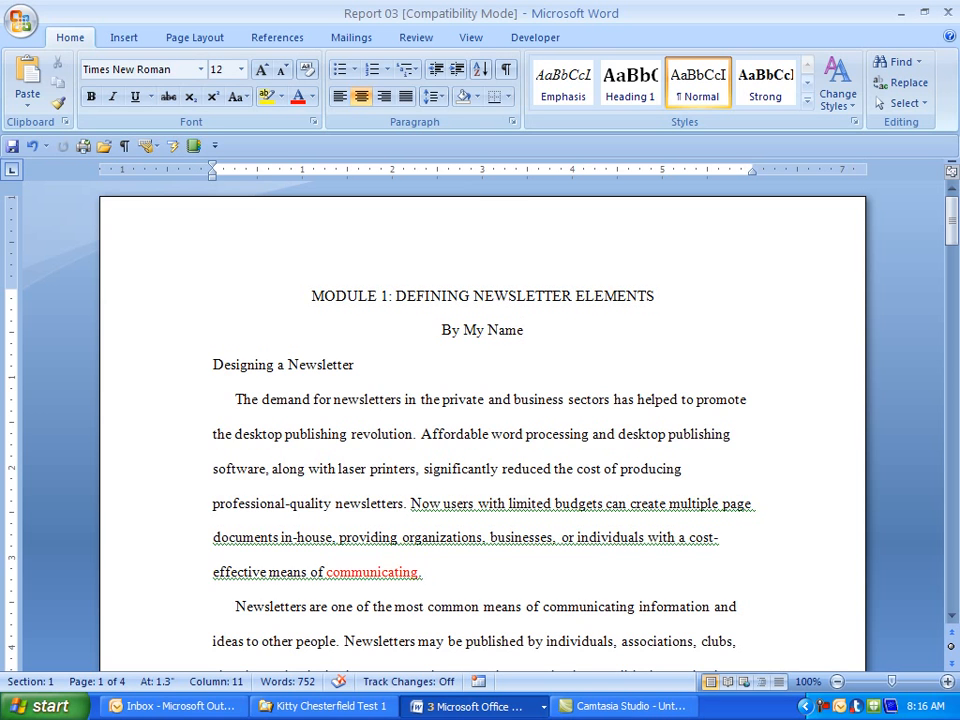
- Insert a footnote after the red word "communicating." at the end of the first paragraph
{"action": "left_click", "coordinate": [422, 572]}
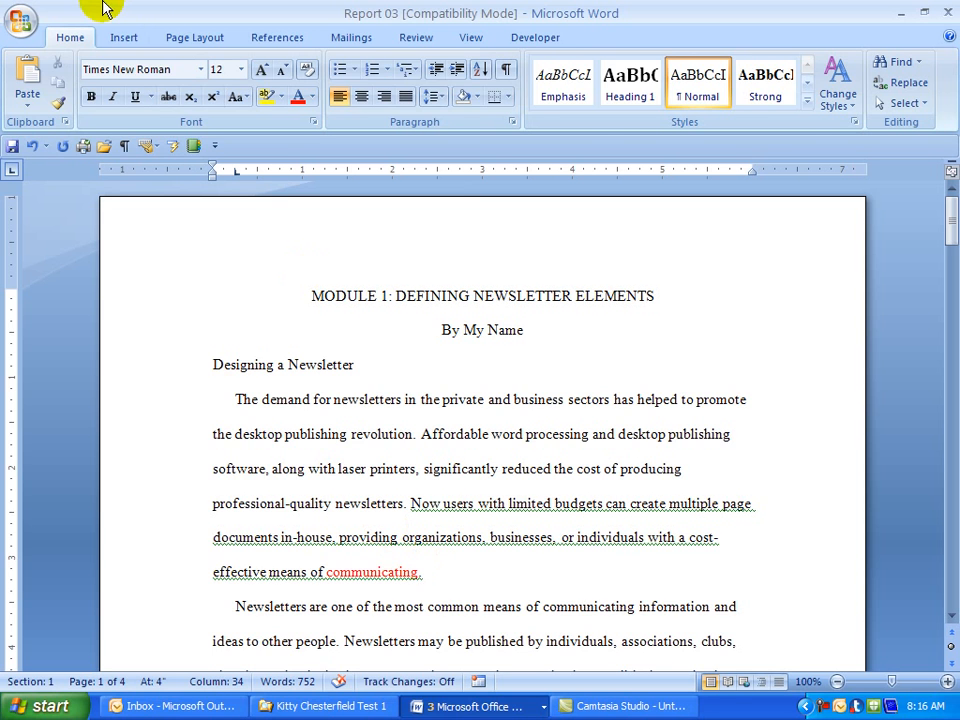
{"action": "left_click", "coordinate": [276, 39]}
{"action": "left_click", "coordinate": [188, 88]}
{"action": "left_click", "coordinate": [312, 384]}
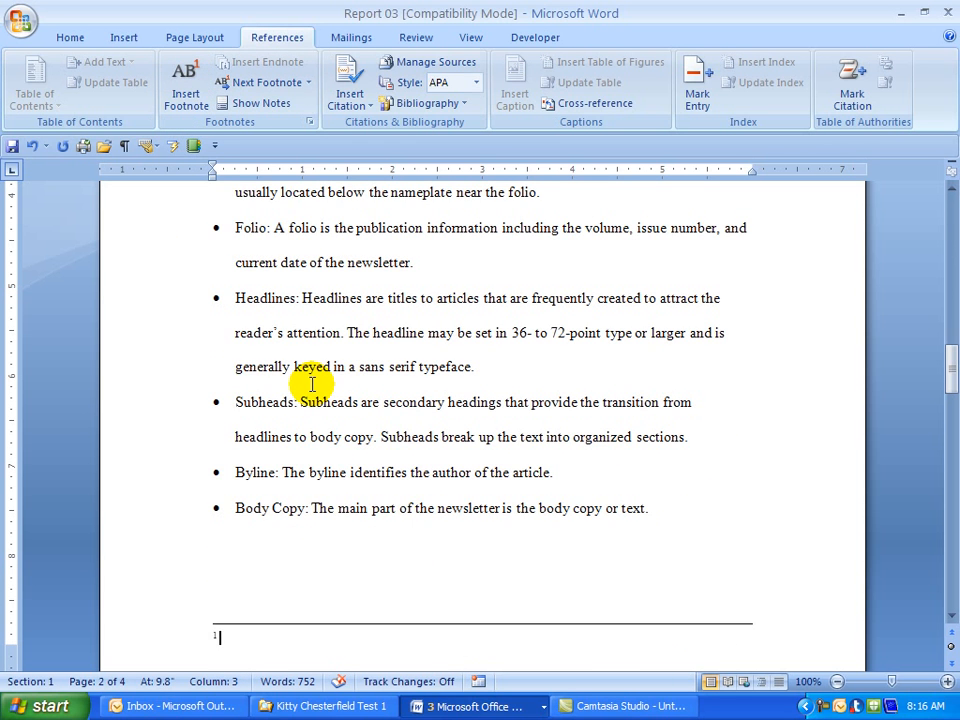
- Fill in footnote 1 as My Name, “A New Home for the Century,” Home Improvement Magazine, May 1, 2006, pp. 20-21., with a blank line below
{"action": "type", "text": "My"}
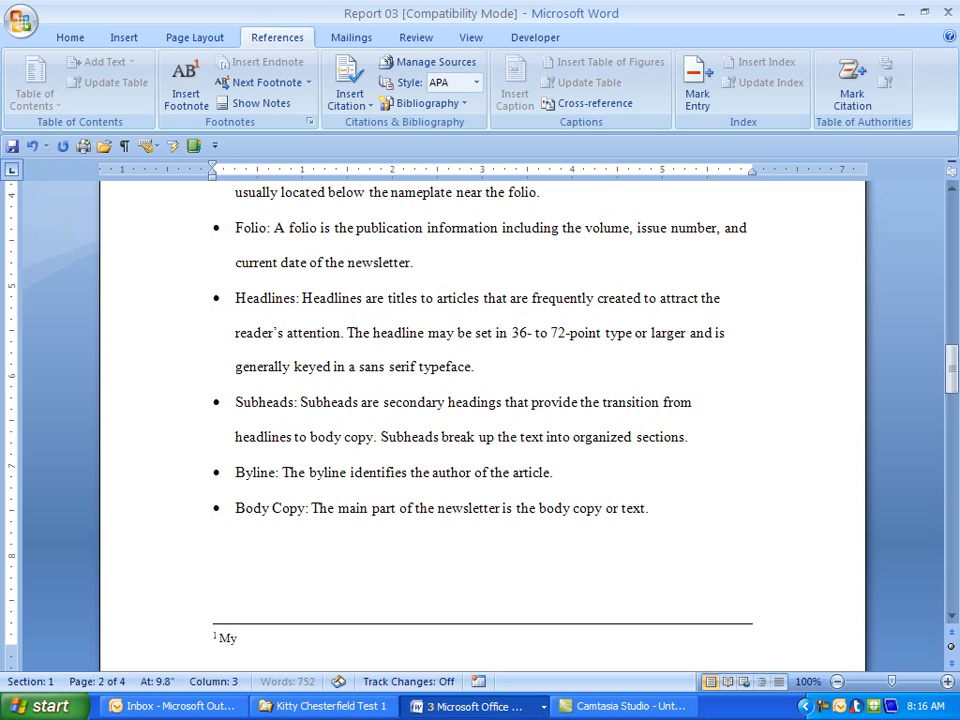
{"action": "type", "text": " Name,"}
{"action": "type", "text": " \""}
{"action": "type", "text": "A"}
{"action": "type", "text": " New "}
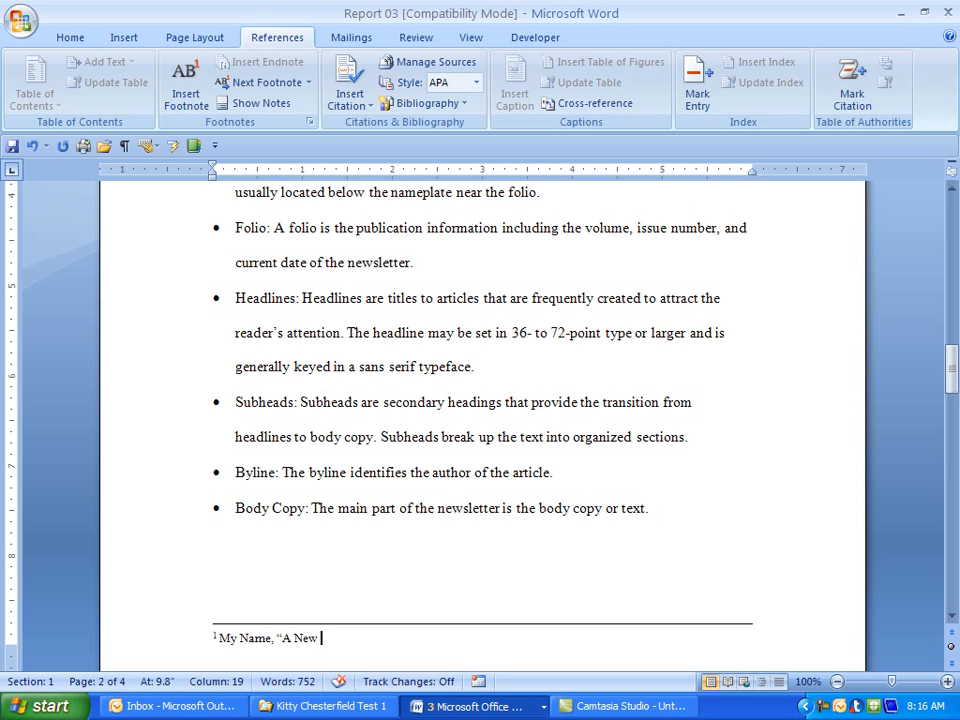
{"action": "type", "text": "Hom"}
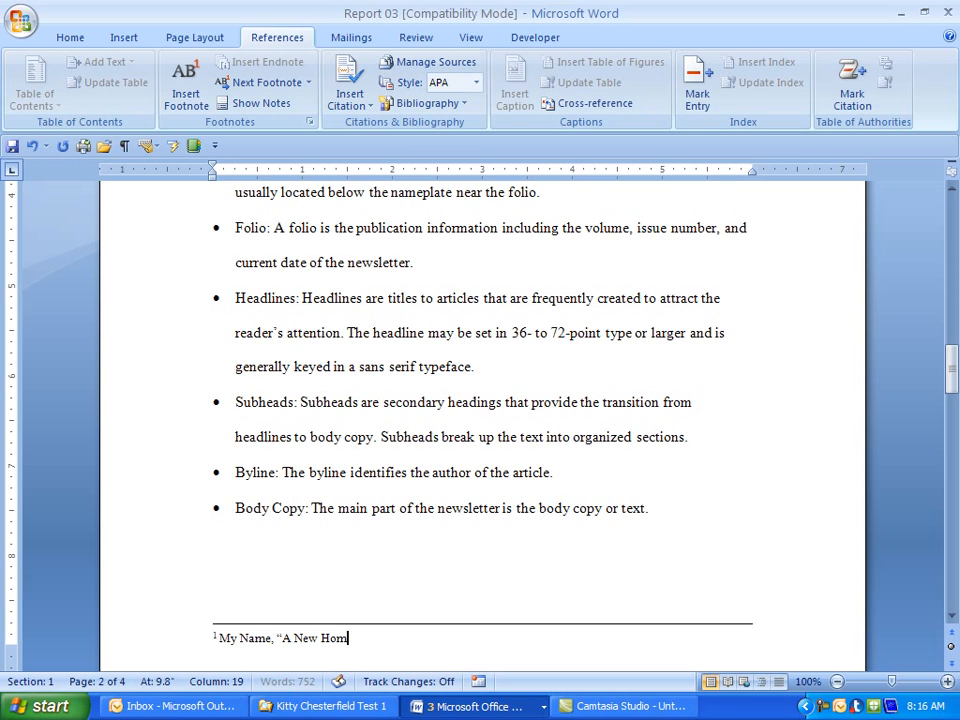
{"action": "type", "text": "e for the Century,” Home Im"}
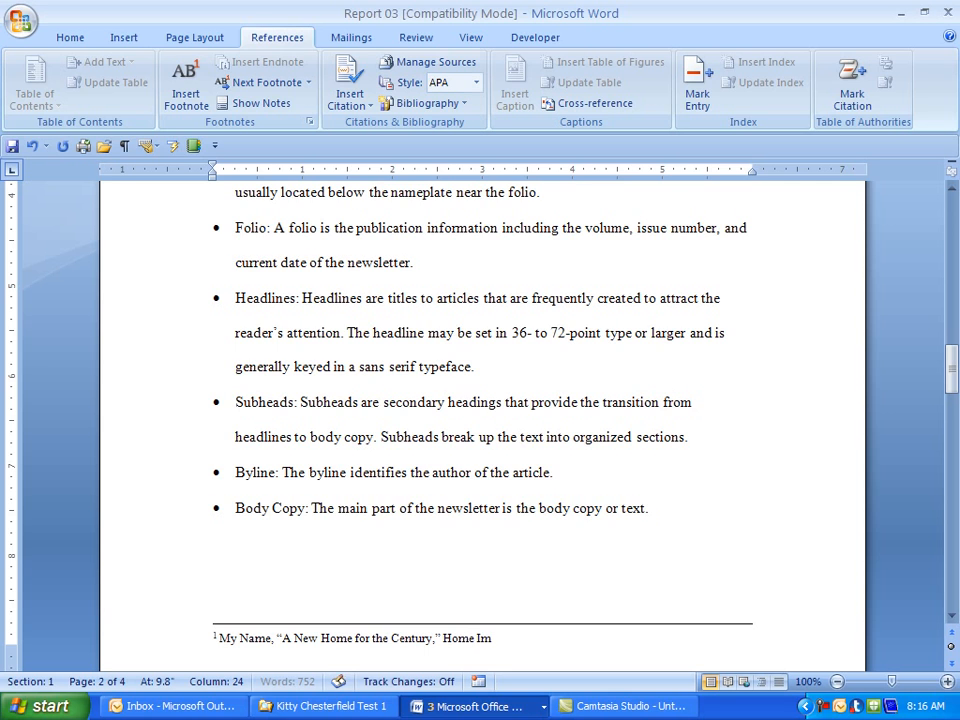
{"action": "type", "text": "provement Ma"}
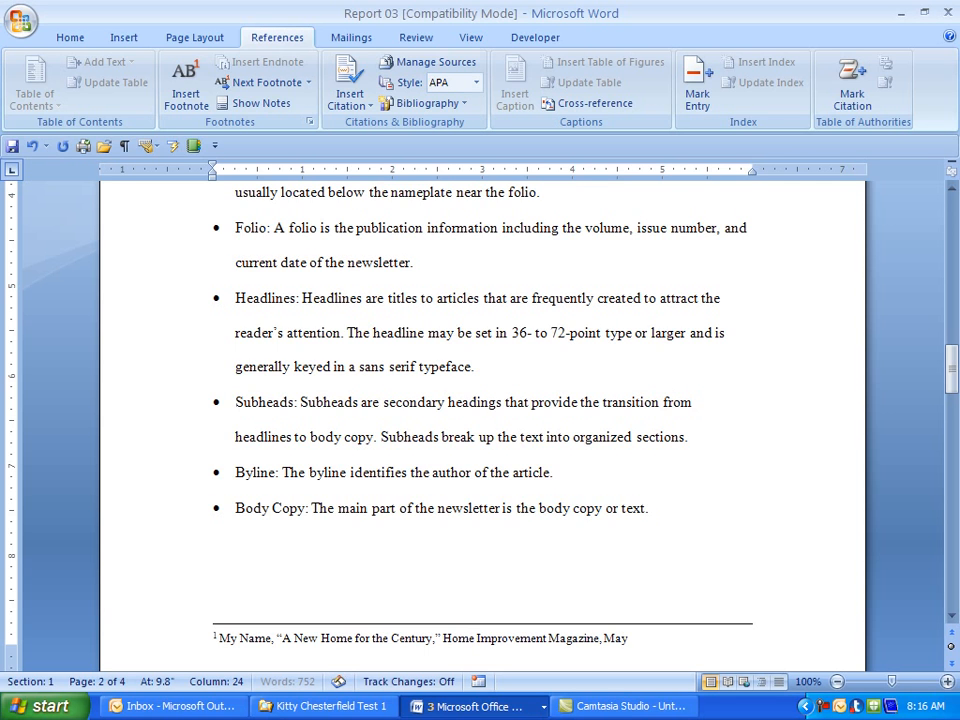
{"action": "type", "text": "gazine, May 1,2006, pp. 20-2"}
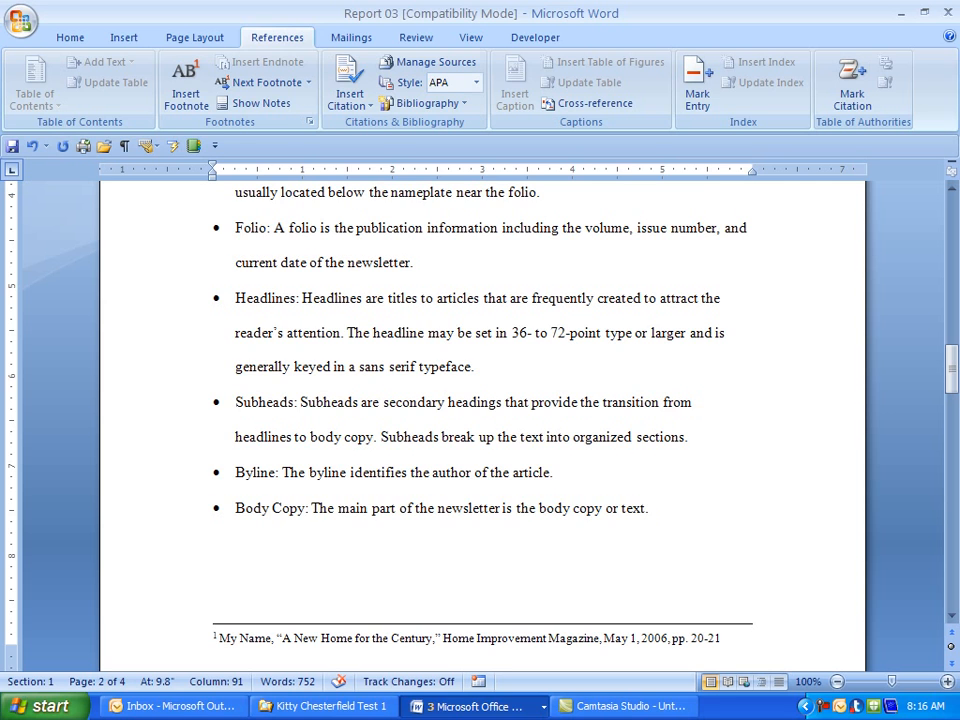
{"action": "type", "text": "1."}
{"action": "key", "text": "Return"}
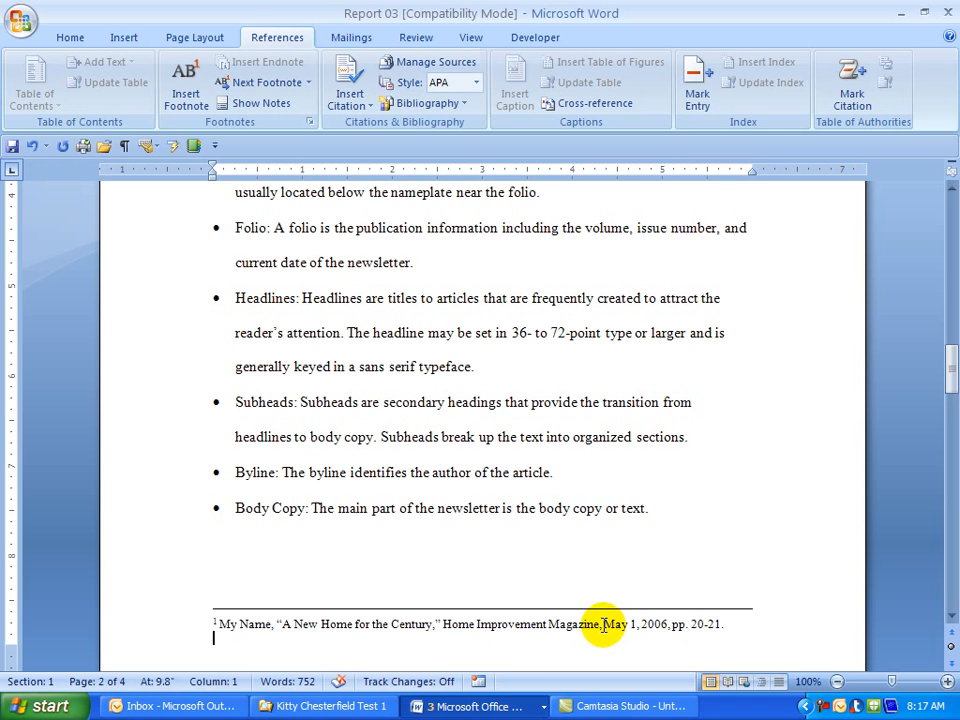
{"action": "left_click", "coordinate": [603, 625]}
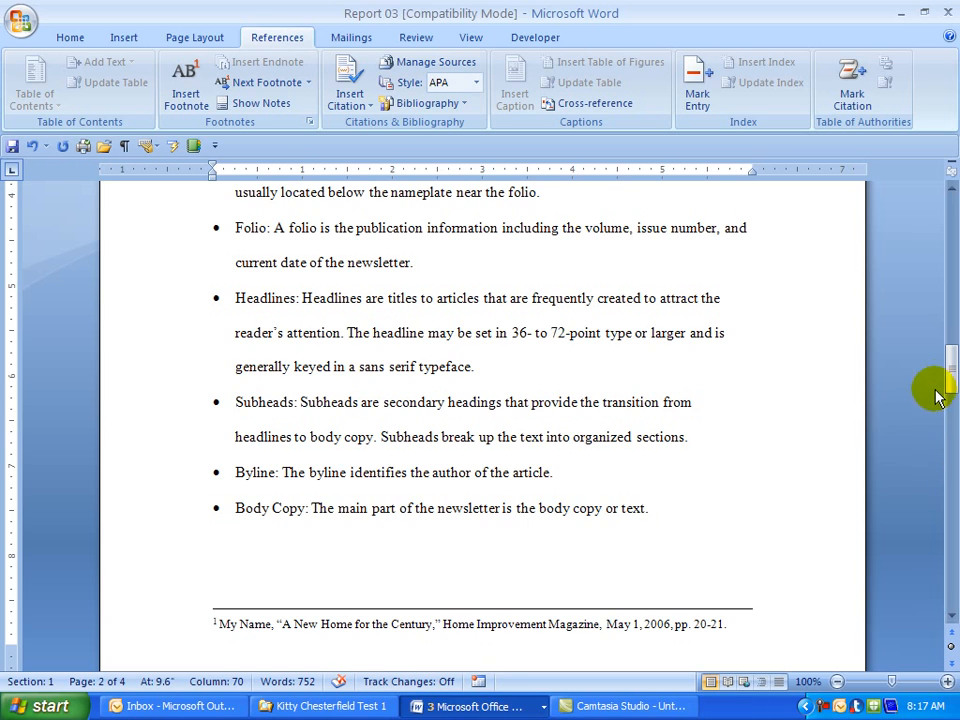
- Insert a second footnote after the red word "document." at the end of the "Designing a newsletter" paragraph on page 1
{"action": "left_click_drag", "start_coordinate": [950, 385], "coordinate": [938, 255]}
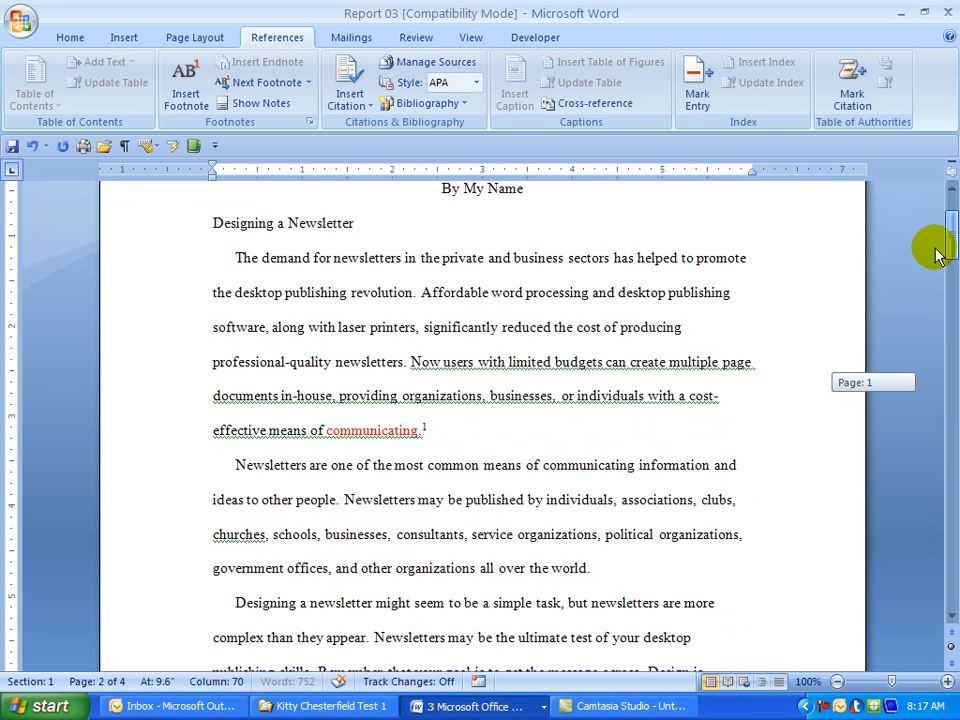
{"action": "left_click", "coordinate": [452, 427]}
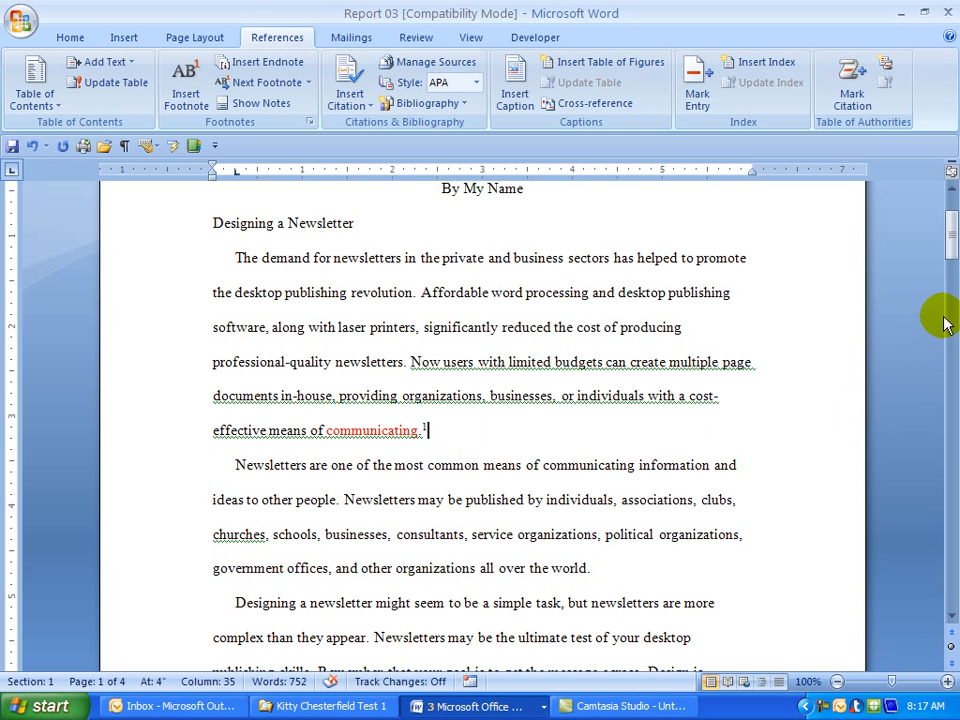
{"action": "left_click_drag", "start_coordinate": [950, 248], "coordinate": [945, 285]}
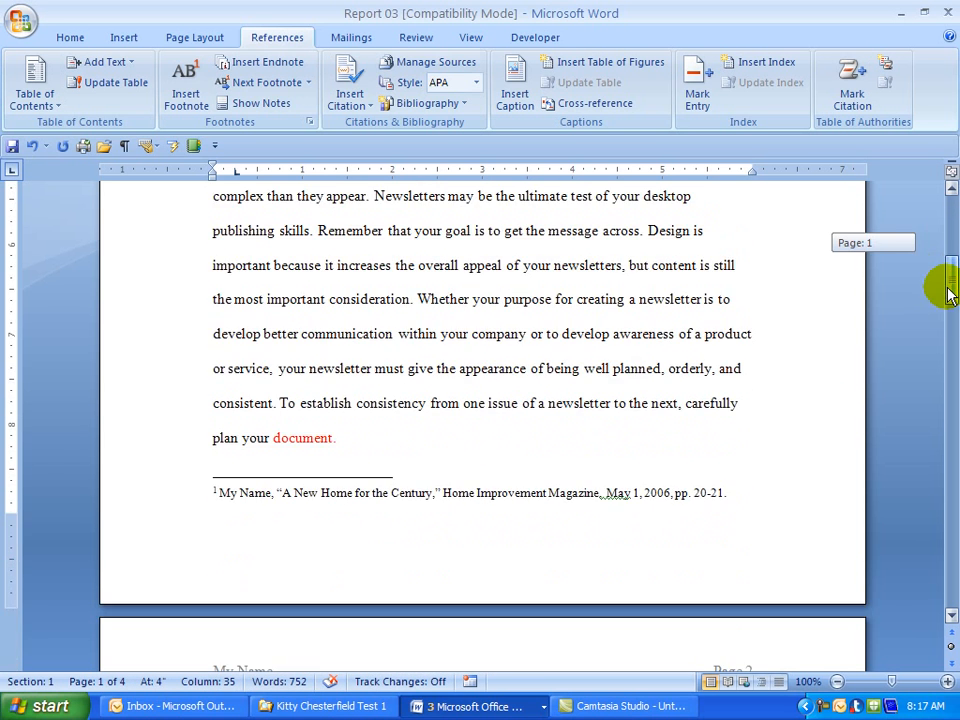
{"action": "left_click", "coordinate": [336, 440]}
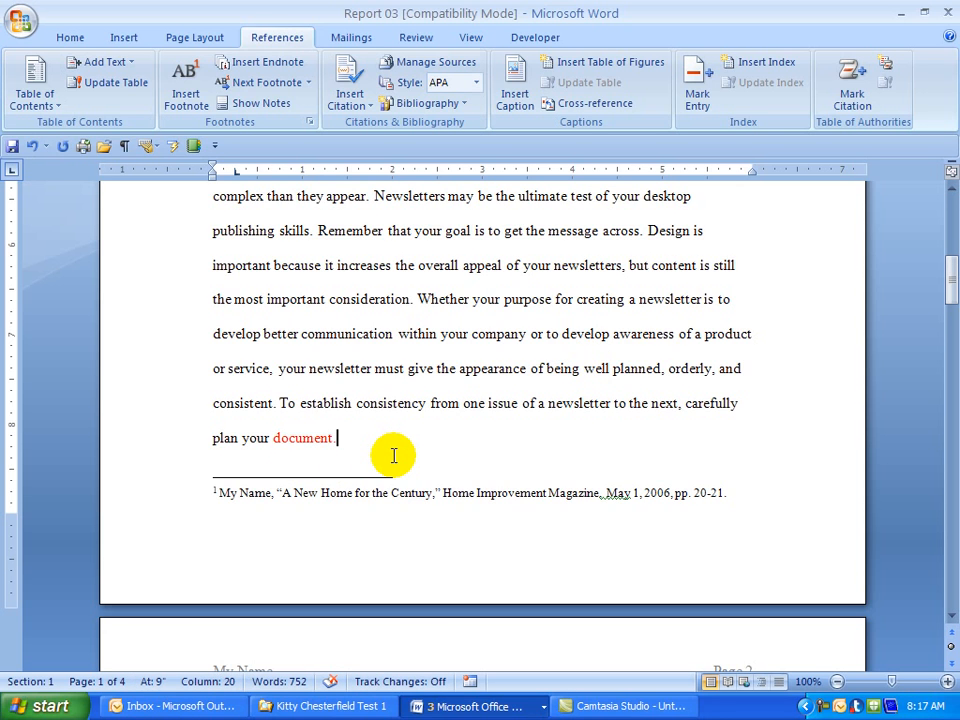
{"action": "left_click", "coordinate": [189, 90]}
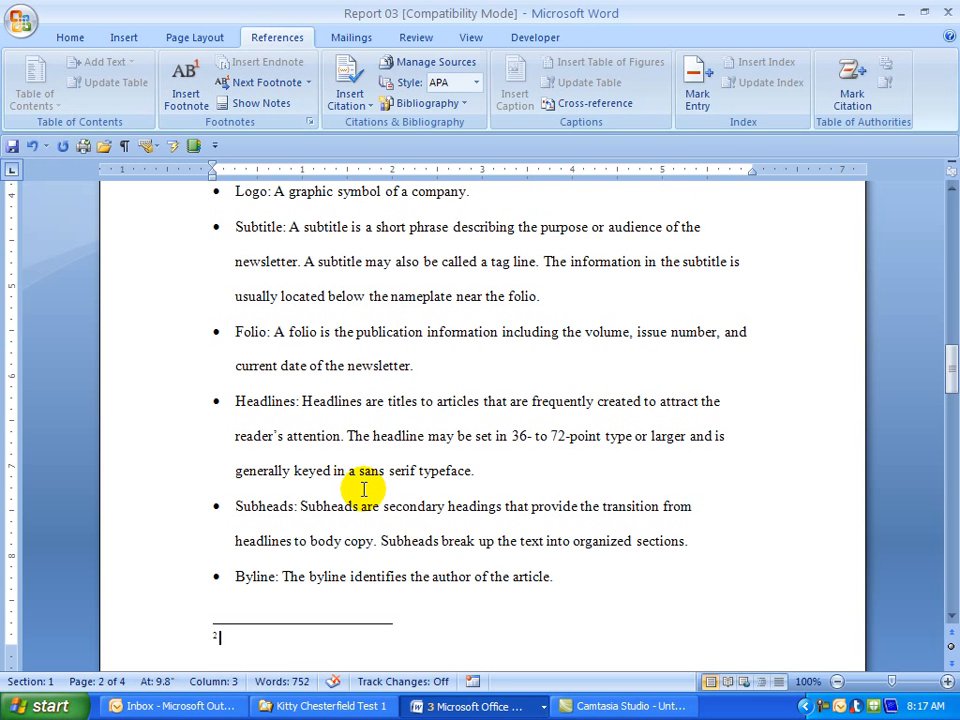
- Fill in footnote 2 with the author's full name, “Settlement Issues When Buying a New Home,” Home Financing, July, 2004, p. 98., and a blank line below
{"action": "type", "text": "Eva Bartell, “Settlement I"}
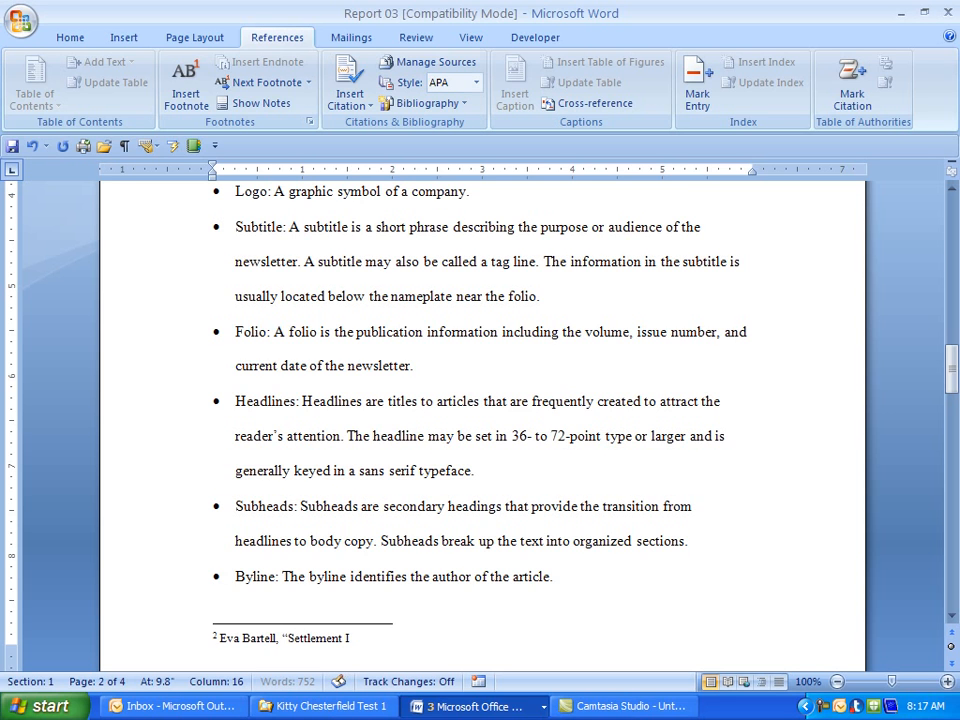
{"action": "type", "text": "ssues When Buying a"}
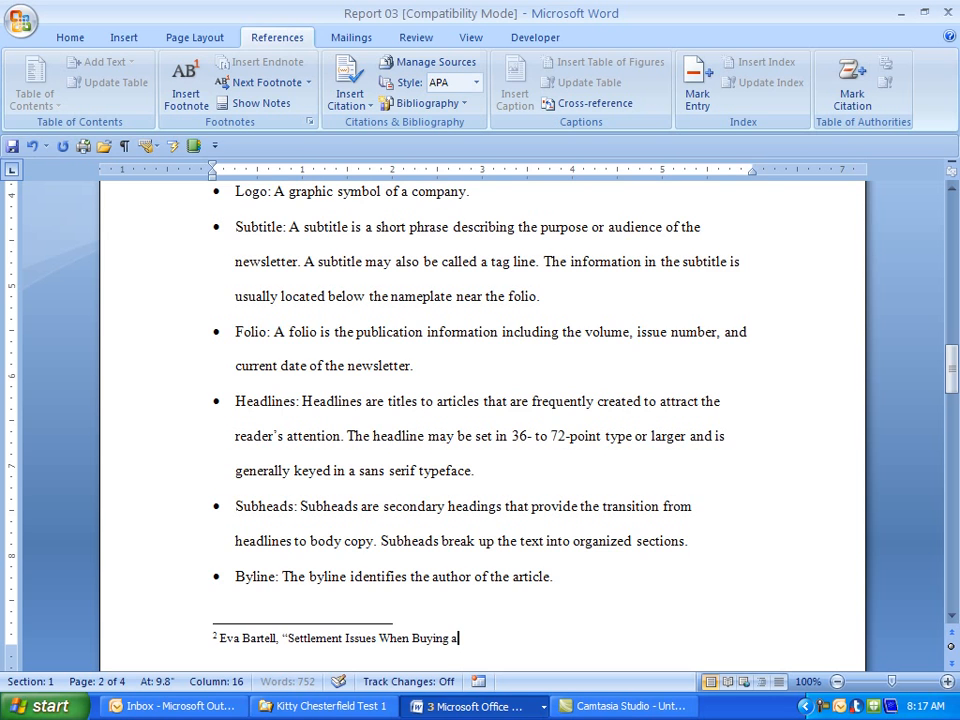
{"action": "type", "text": " New Home"}
{"action": "type", "text": ",\""}
{"action": "type", "text": " Home Finan"}
{"action": "type", "text": "cing,"}
{"action": "type", "text": " July"}
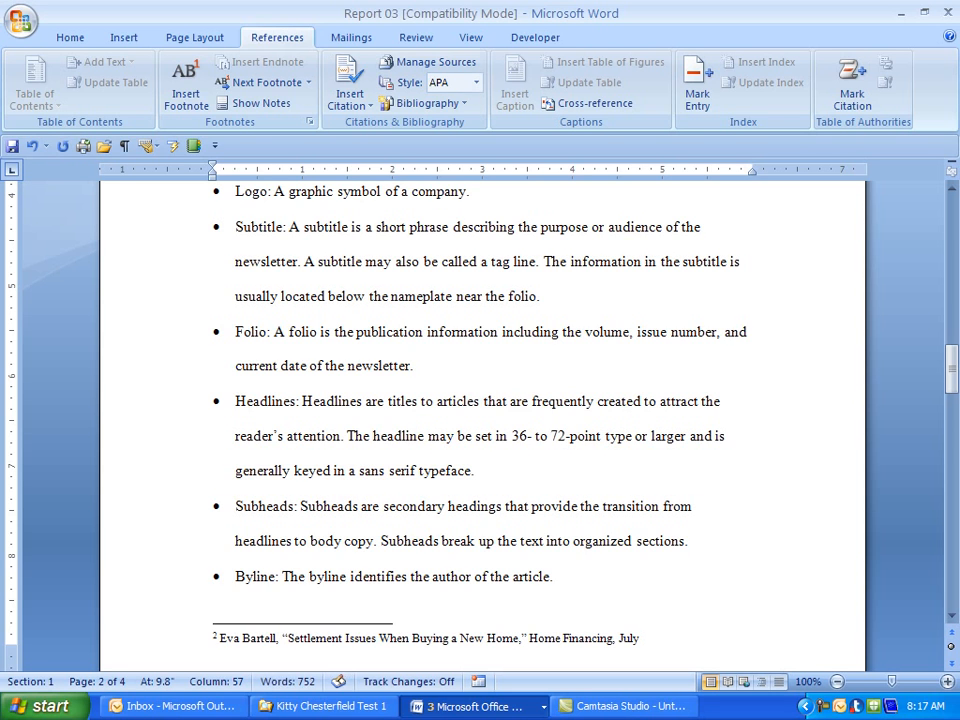
{"action": "type", "text": ", 2004,"}
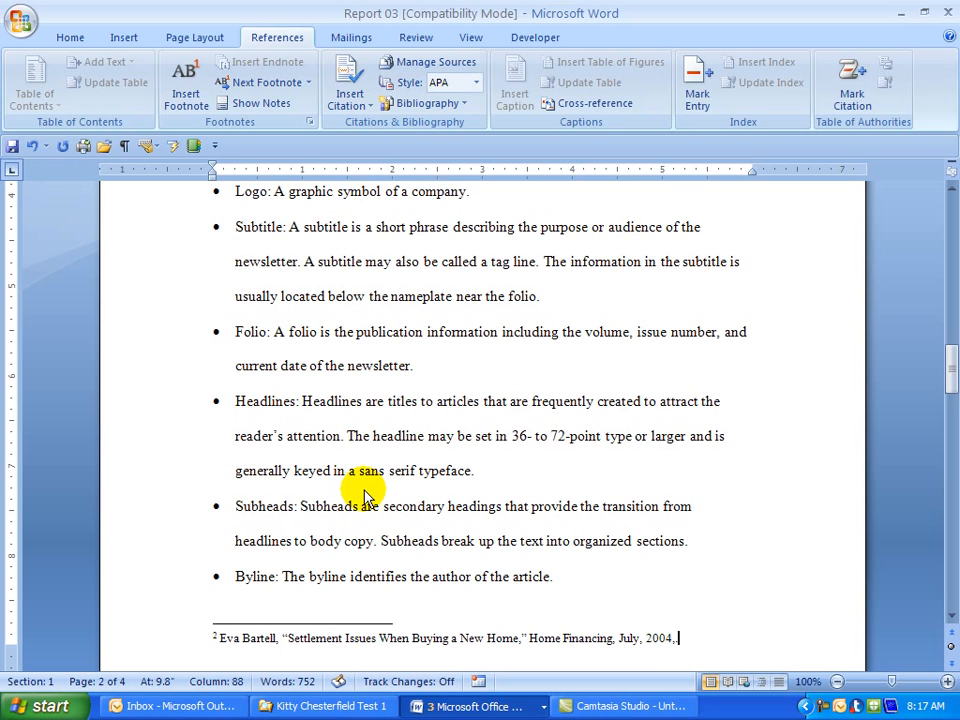
{"action": "key", "text": "BackSpace"}
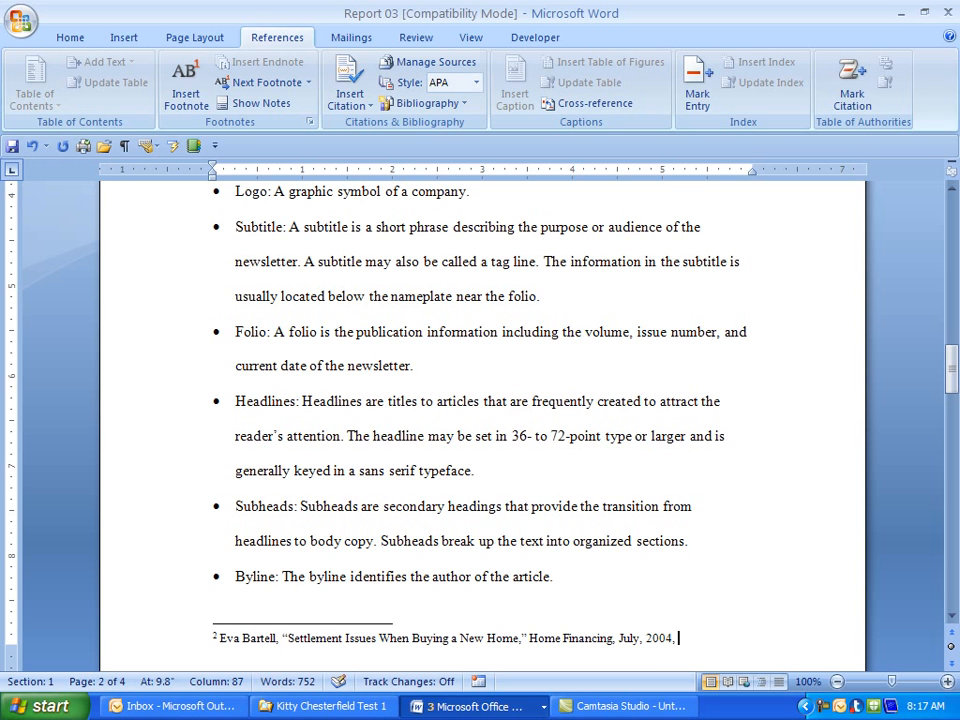
{"action": "type", "text": "p. 98."}
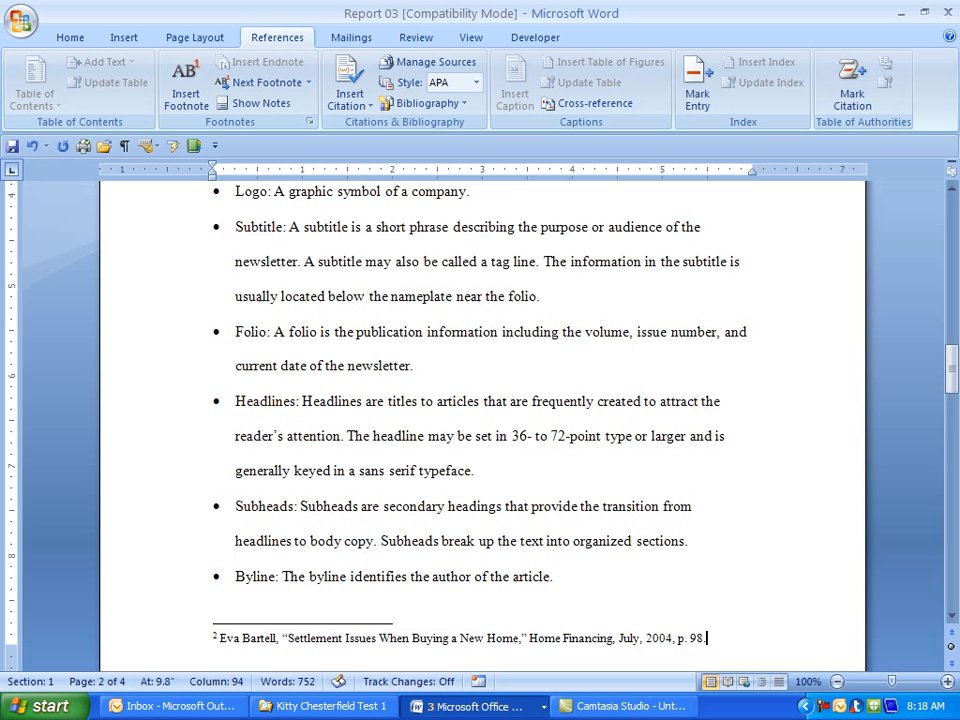
{"action": "key", "text": "Return"}
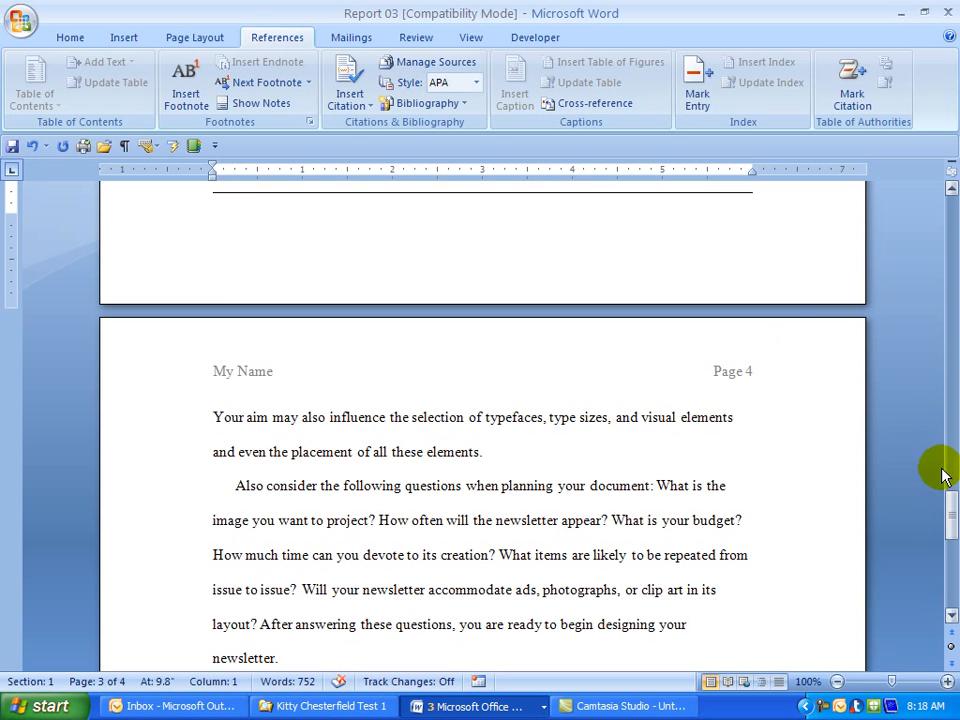
- Insert a third footnote after the red word "newsletter?" under Defining the Purpose of a Newsletter on page 3
{"action": "left_click_drag", "start_coordinate": [950, 510], "coordinate": [932, 421]}
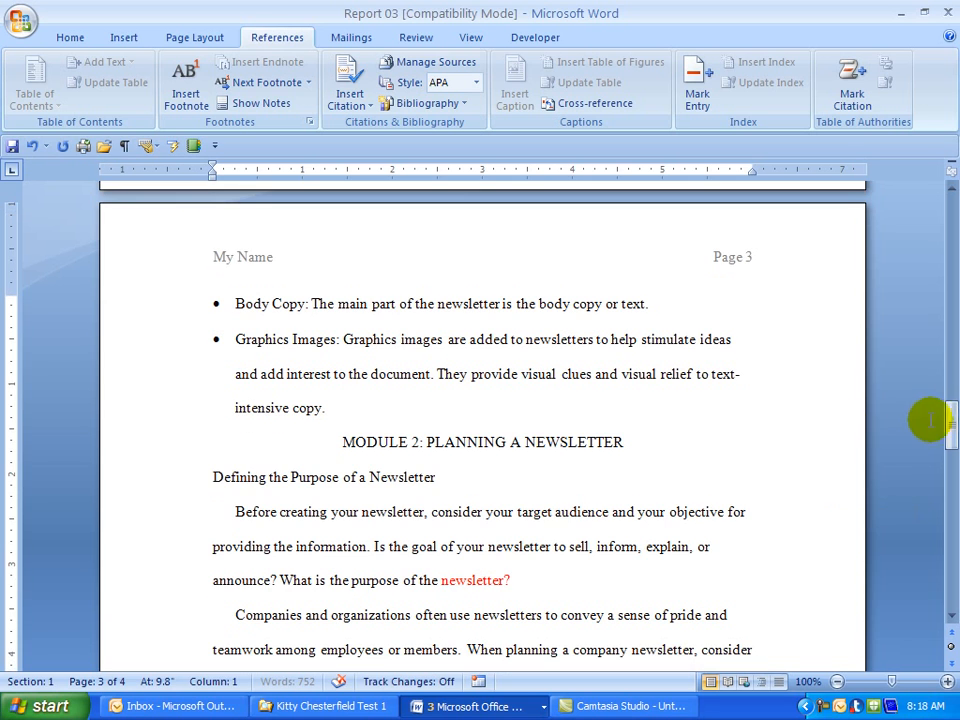
{"action": "left_click", "coordinate": [510, 580]}
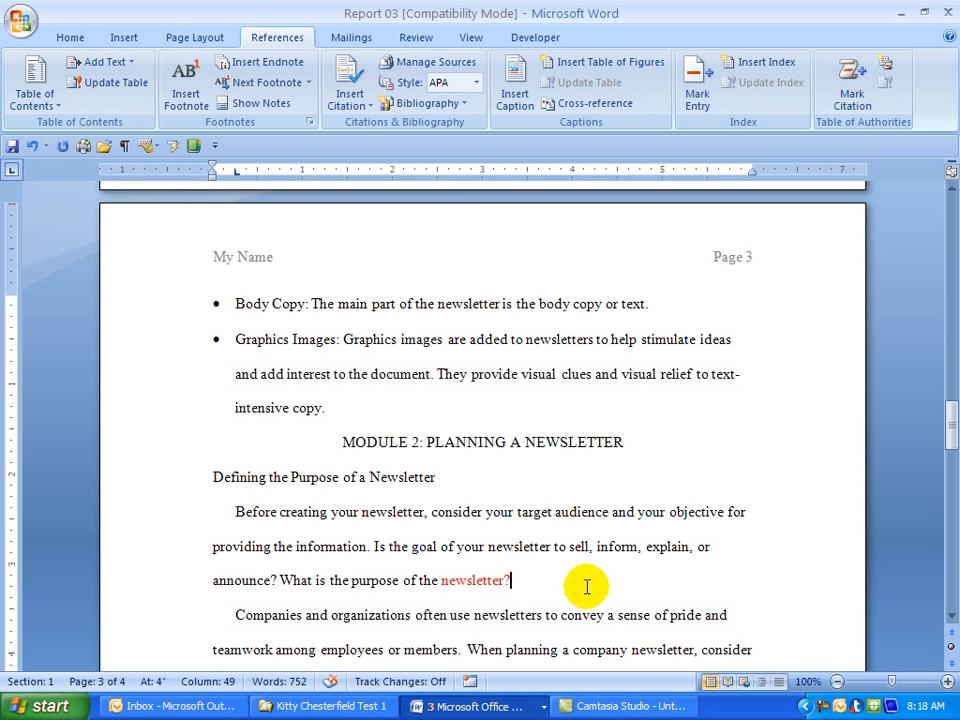
{"action": "left_click", "coordinate": [176, 97]}
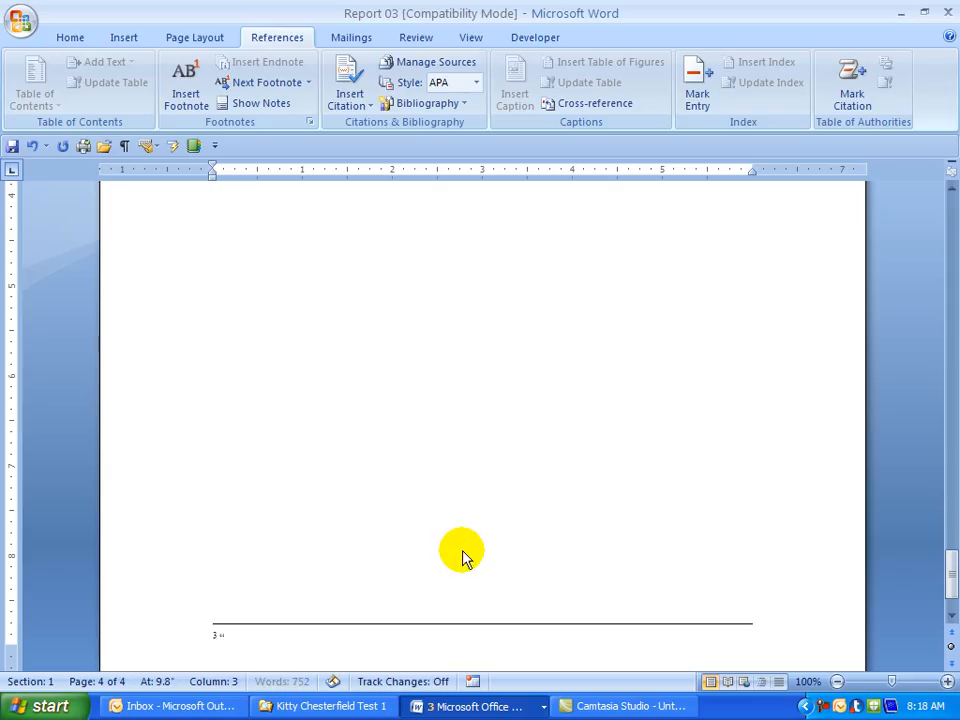
- Fill in footnote 3 as “Home Construction in the 21st Century,” Family Living, October 15, 2005., with a blank line below
{"action": "type", "text": "\"Home"}
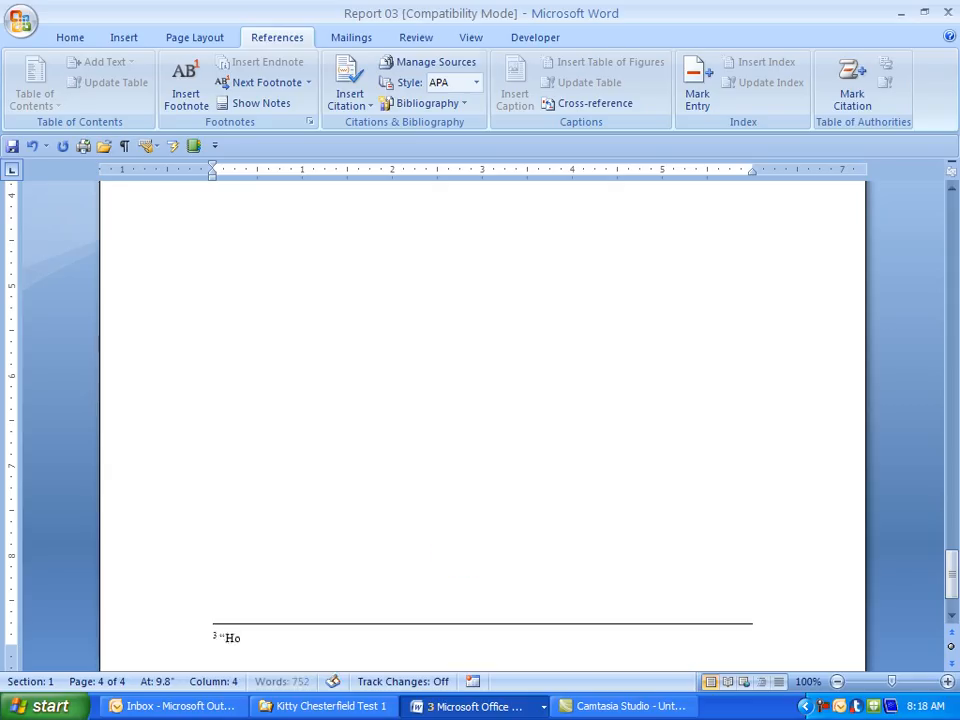
{"action": "type", "text": " Construction in the 21"}
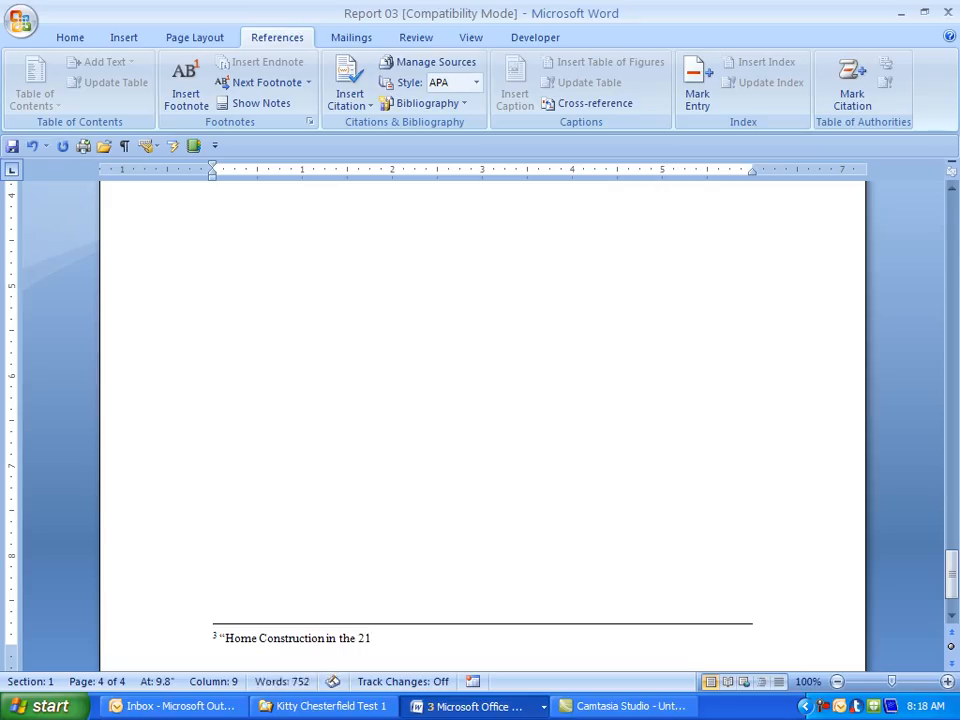
{"action": "type", "text": "st Centu"}
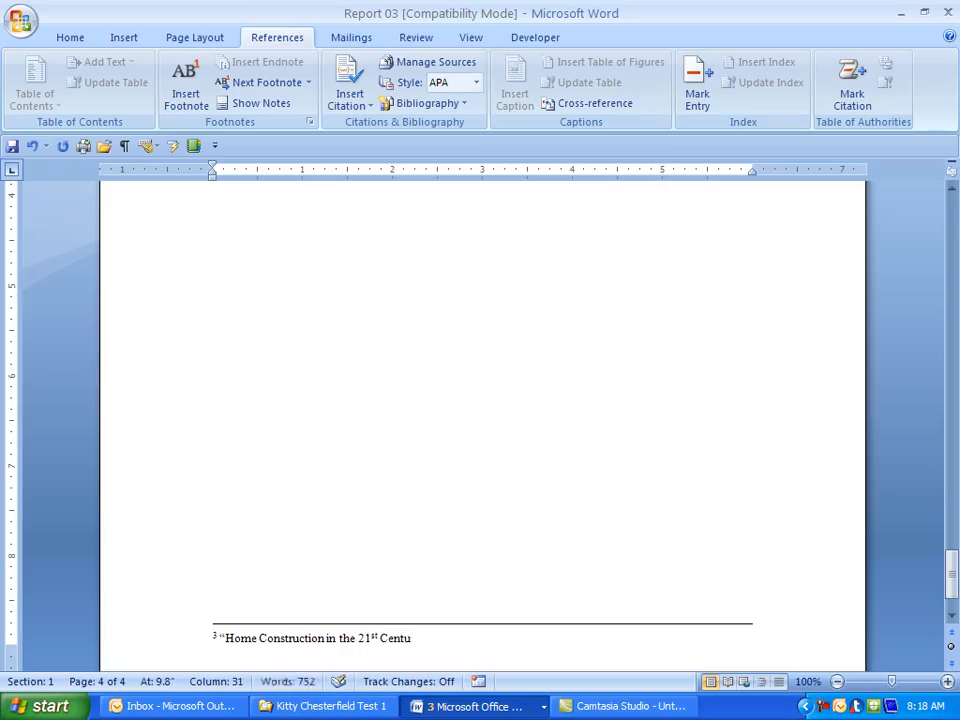
{"action": "type", "text": "ry,\" Family L"}
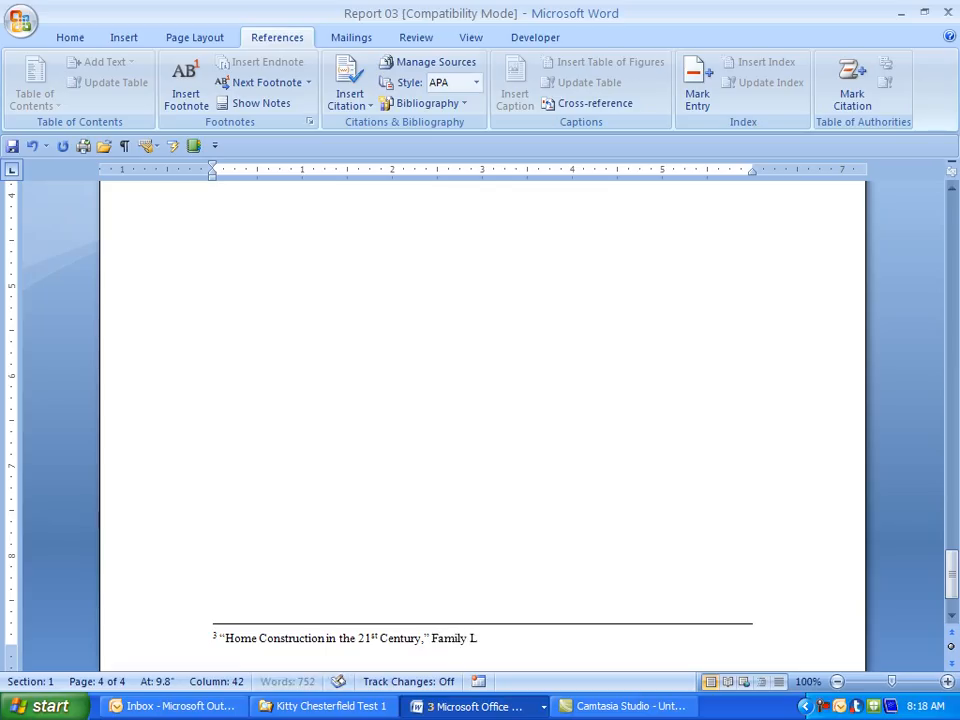
{"action": "type", "text": "iving, October 15, "}
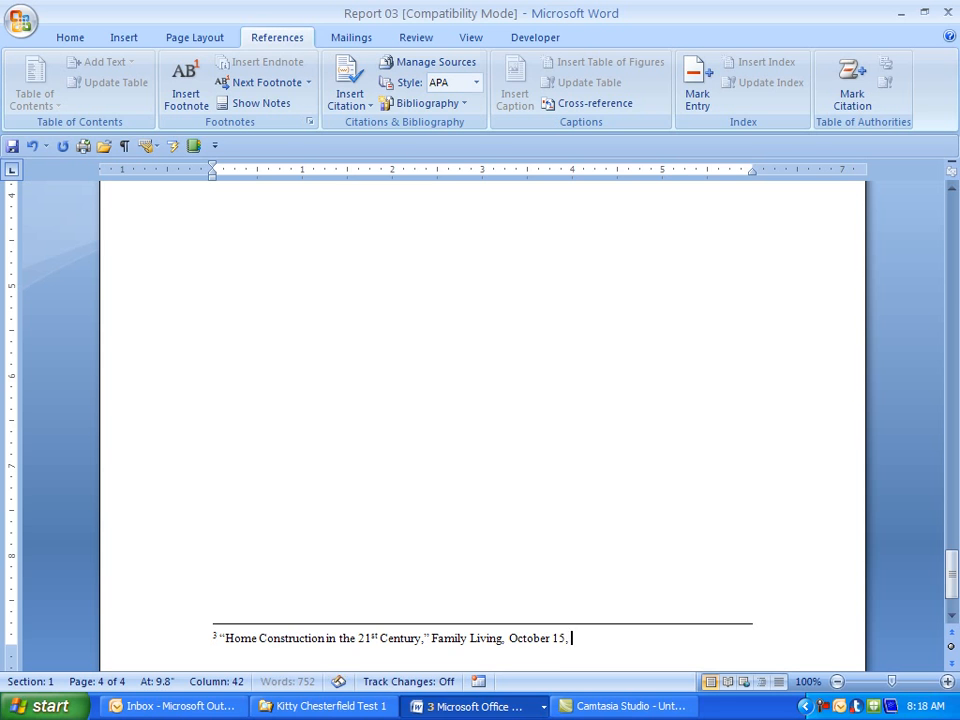
{"action": "type", "text": "2005."}
{"action": "key", "text": "Return"}
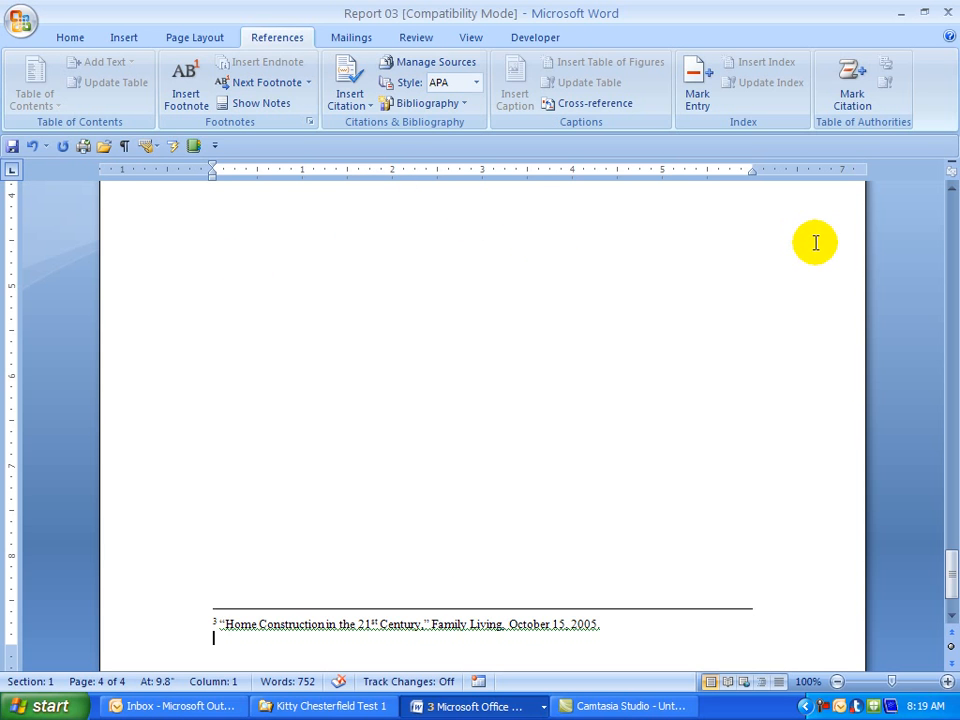
- Save a copy of the finished report to the Desktop as "Footnote Report" in Word 97-2003 Document format
{"action": "key", "text": "ctrl+Home"}
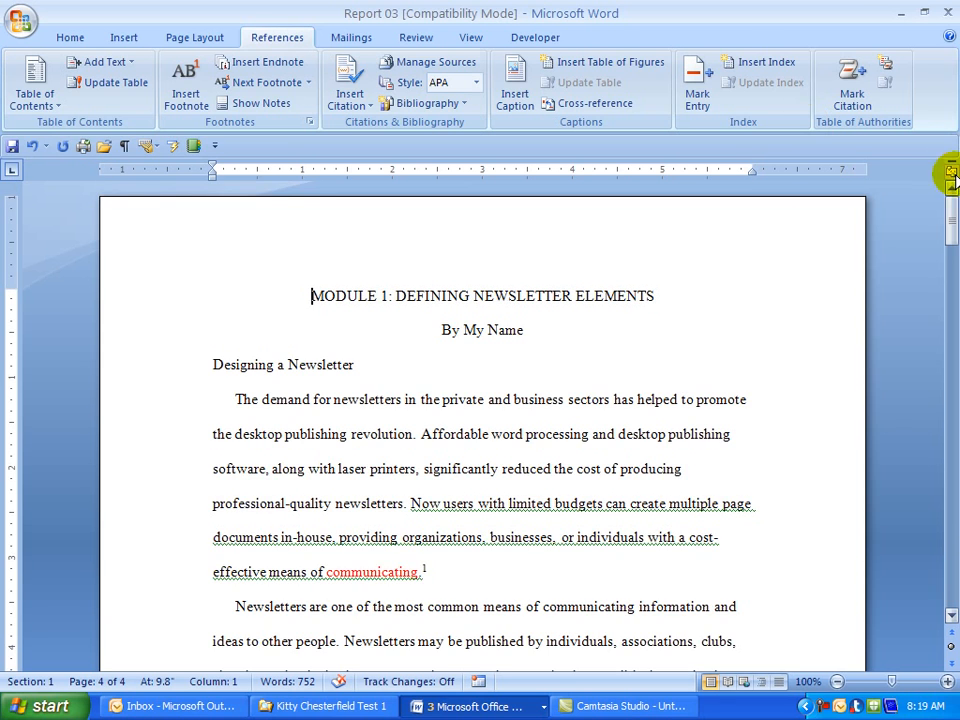
{"action": "left_click_drag", "start_coordinate": [951, 225], "coordinate": [952, 540]}
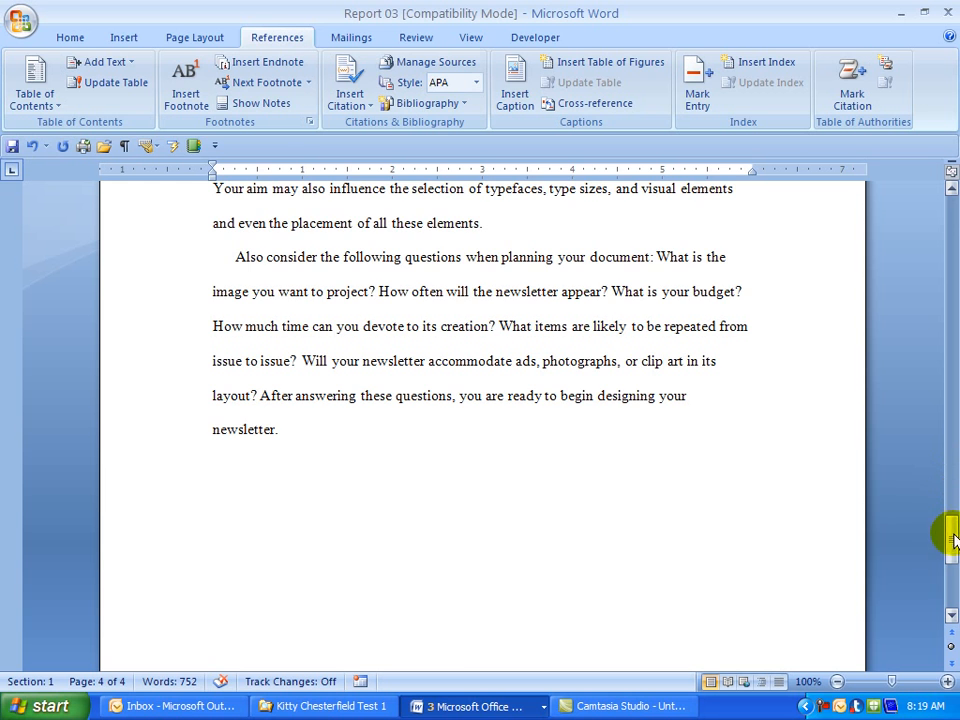
{"action": "left_click_drag", "start_coordinate": [949, 546], "coordinate": [947, 484]}
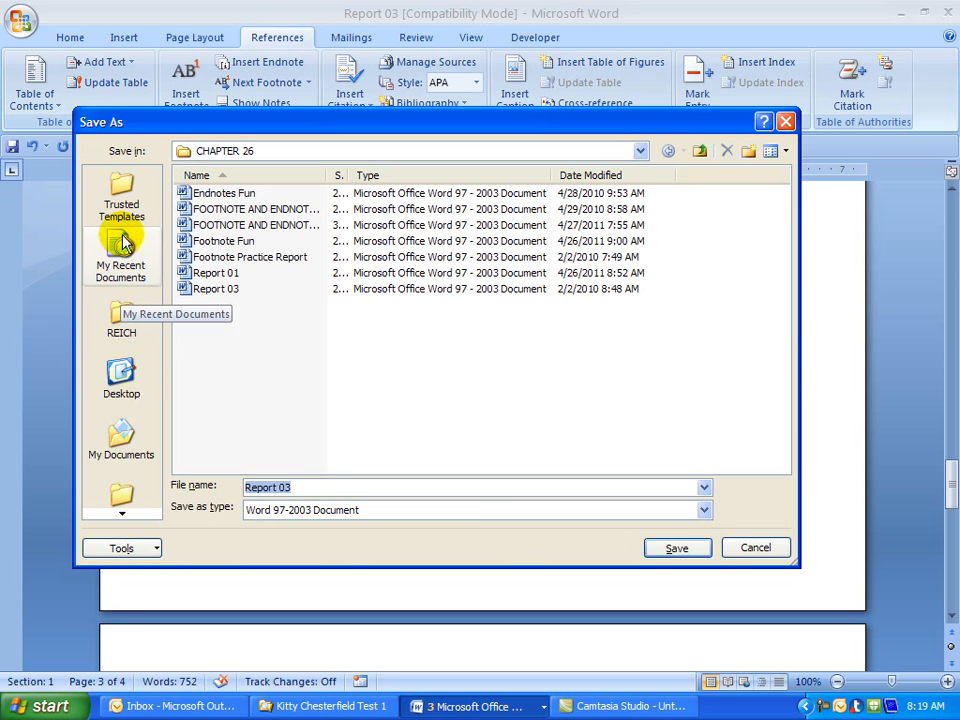
{"action": "left_click", "coordinate": [124, 385]}
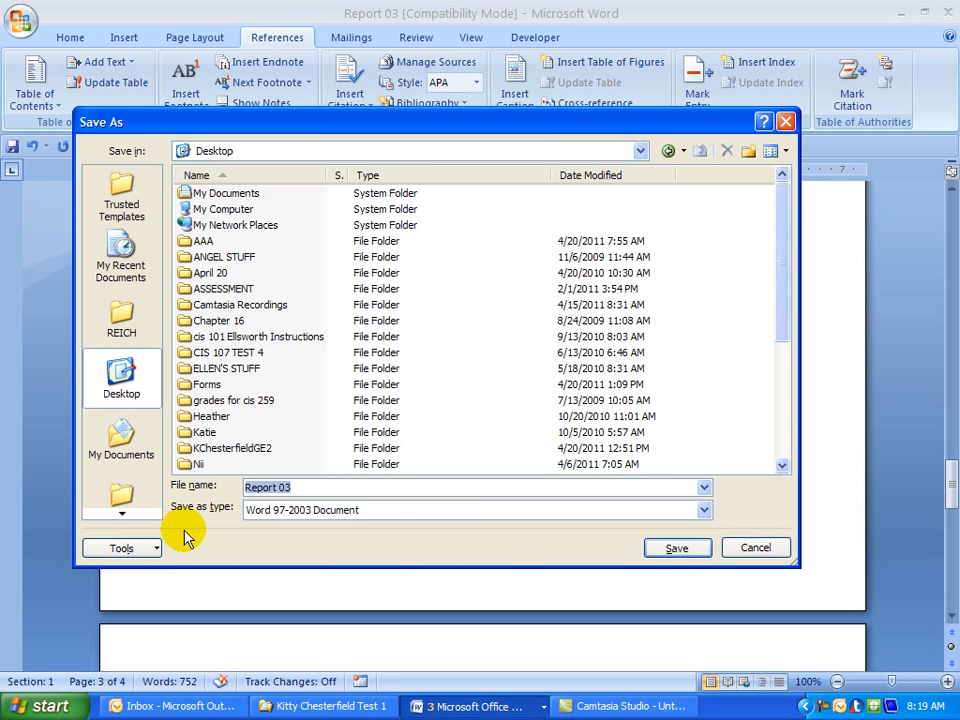
{"action": "type", "text": "Footnote Report"}
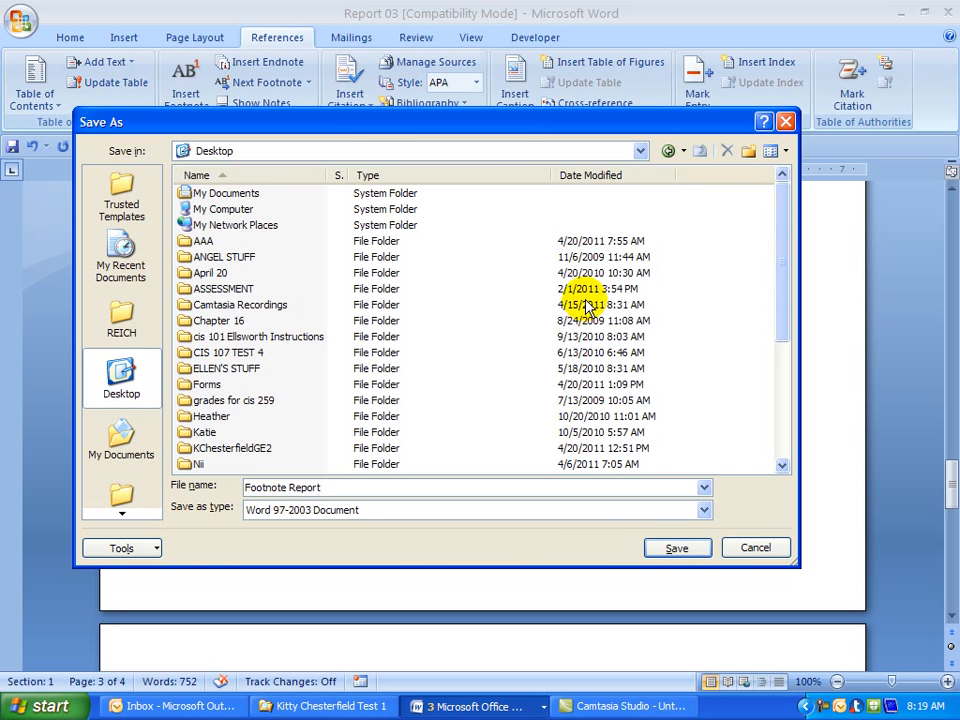
{"action": "left_click", "coordinate": [676, 552]}
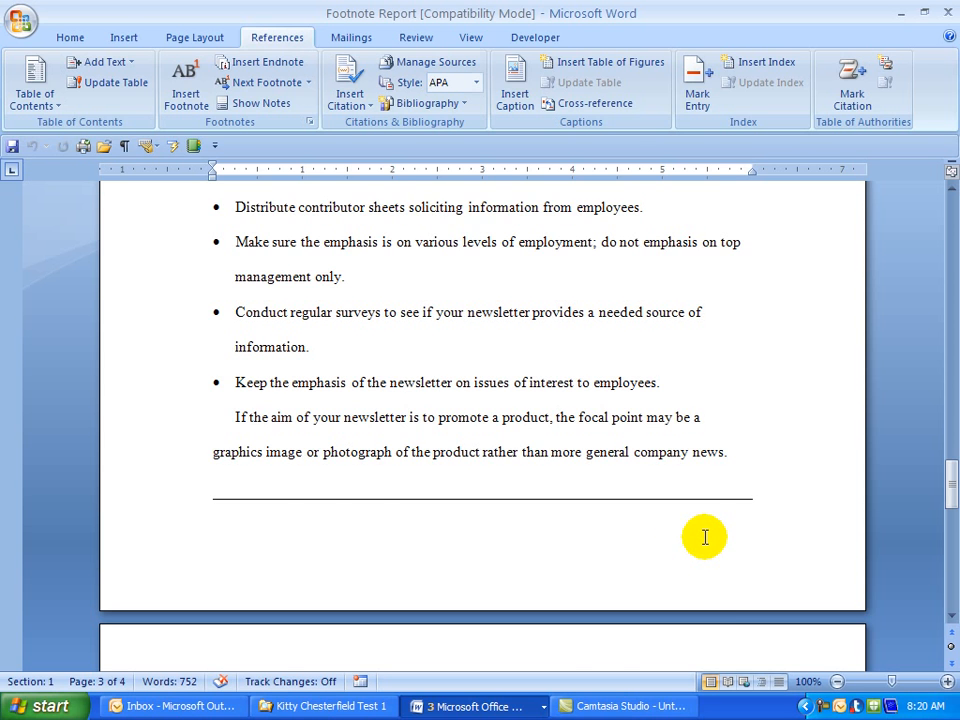
- Move the footnote 1 reference from after "communicating." to the end of the report after "newsletter." and save the report
{"action": "key", "text": "ctrl+Home"}
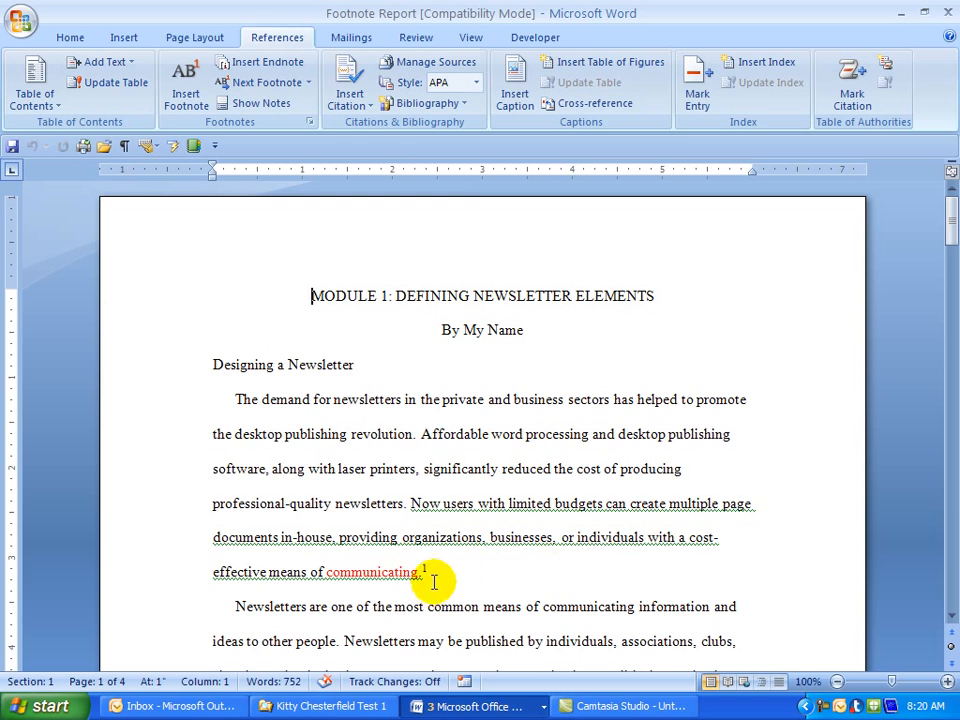
{"action": "double_click", "coordinate": [423, 570]}
{"action": "left_click_drag", "start_coordinate": [423, 570], "coordinate": [426, 570]}
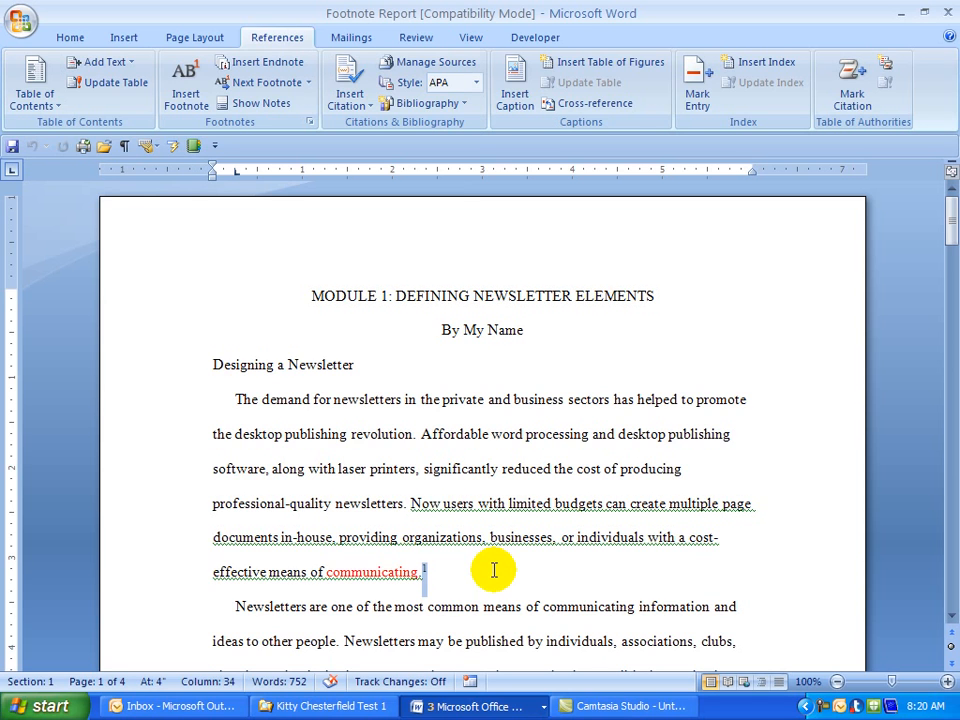
{"action": "key", "text": "Delete"}
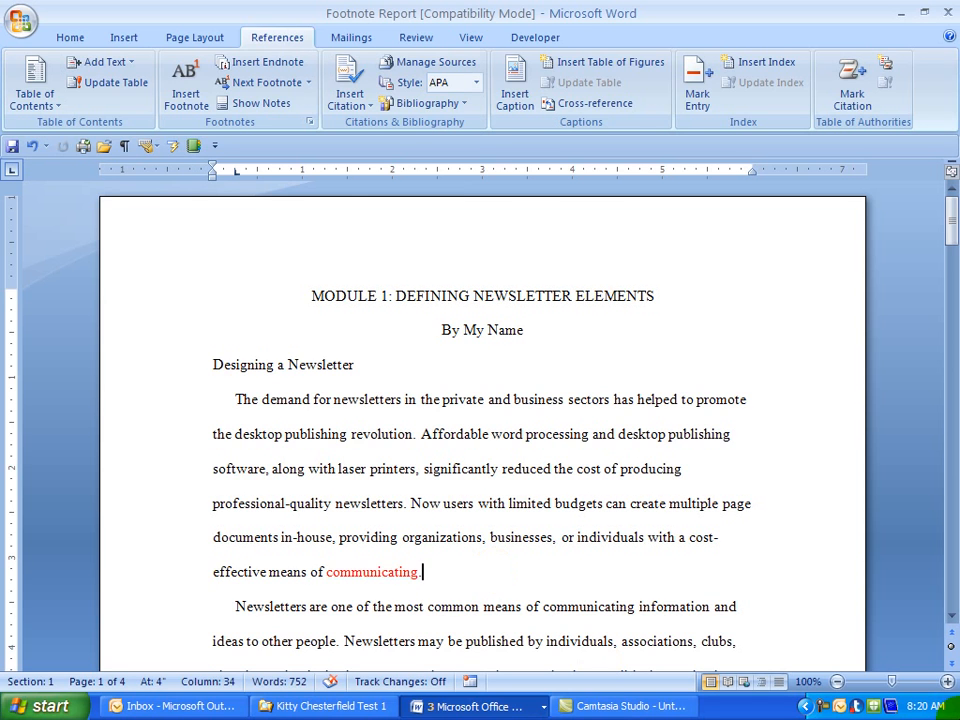
{"action": "key", "text": "ctrl+End"}
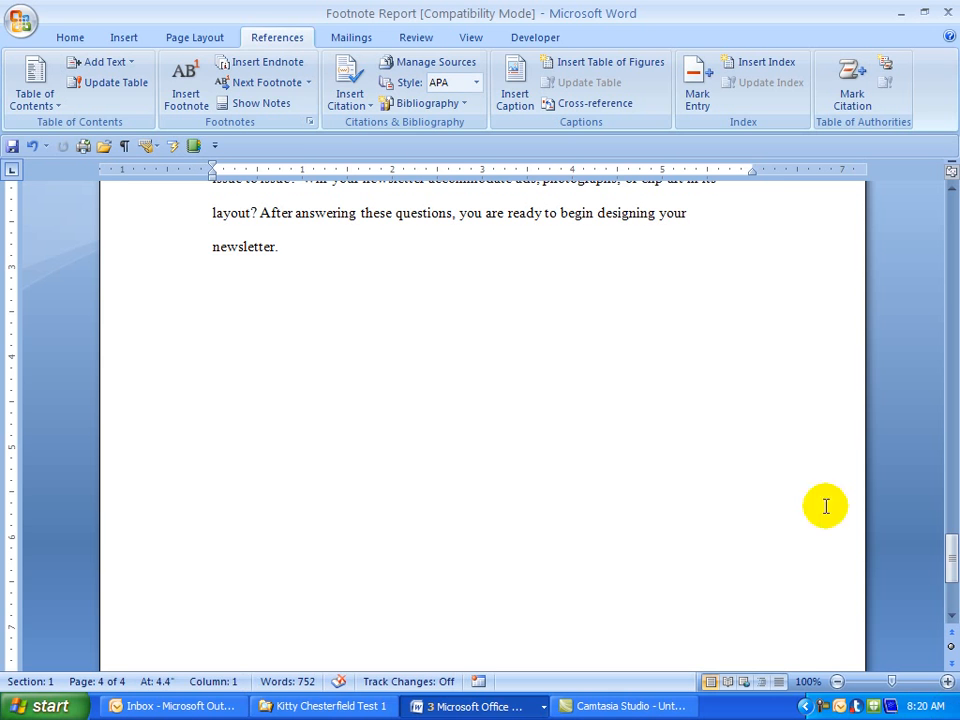
{"action": "left_click", "coordinate": [284, 248]}
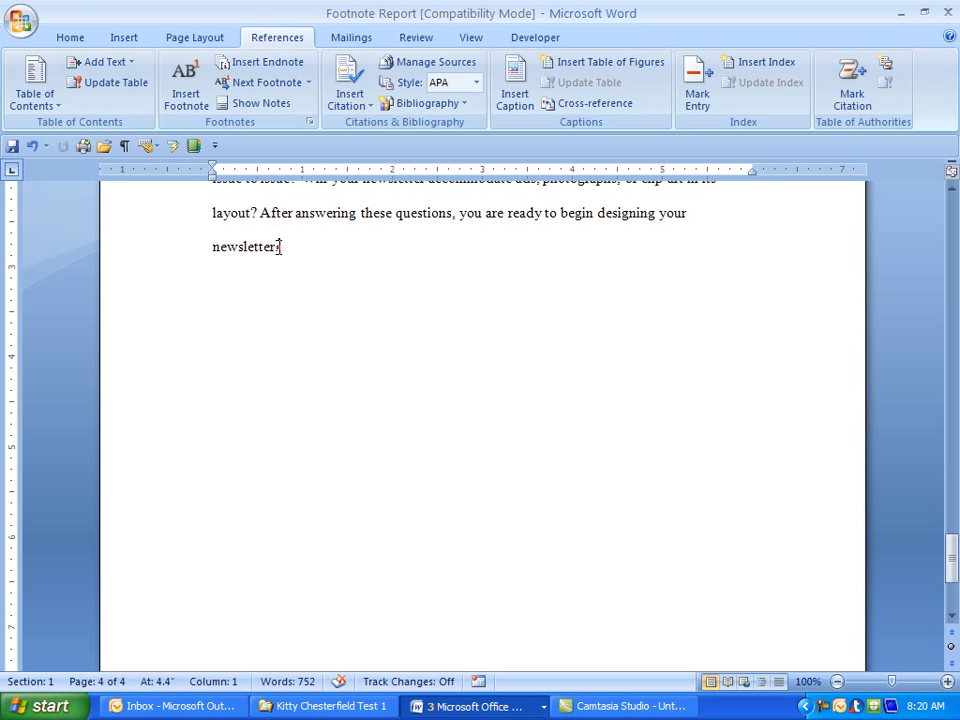
{"action": "type", "text": "3"}
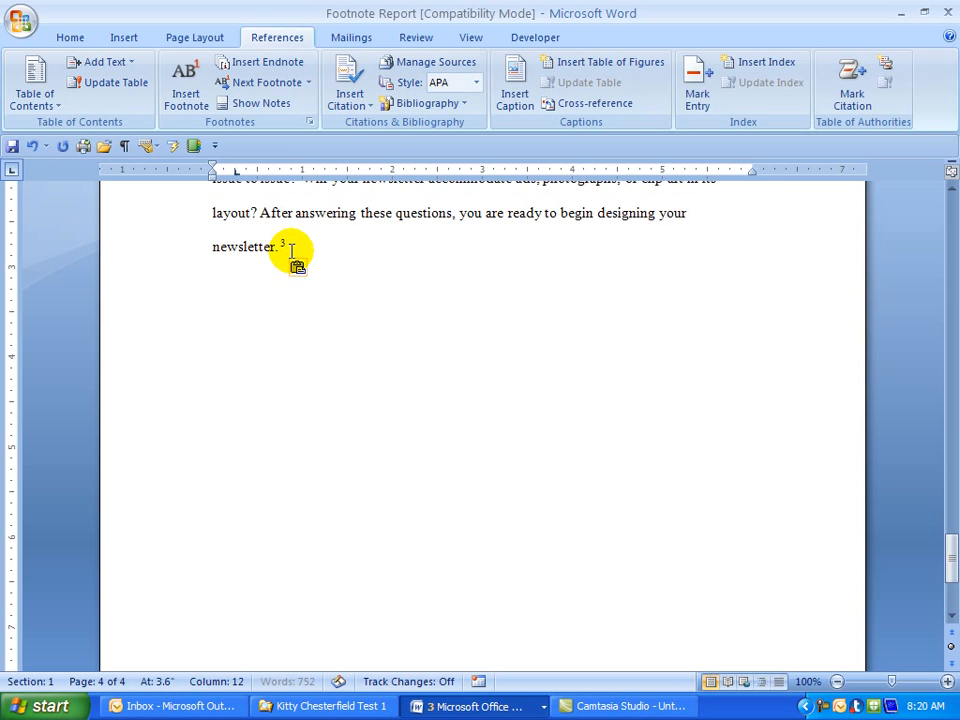
{"action": "left_click_drag", "start_coordinate": [943, 566], "coordinate": [947, 600]}
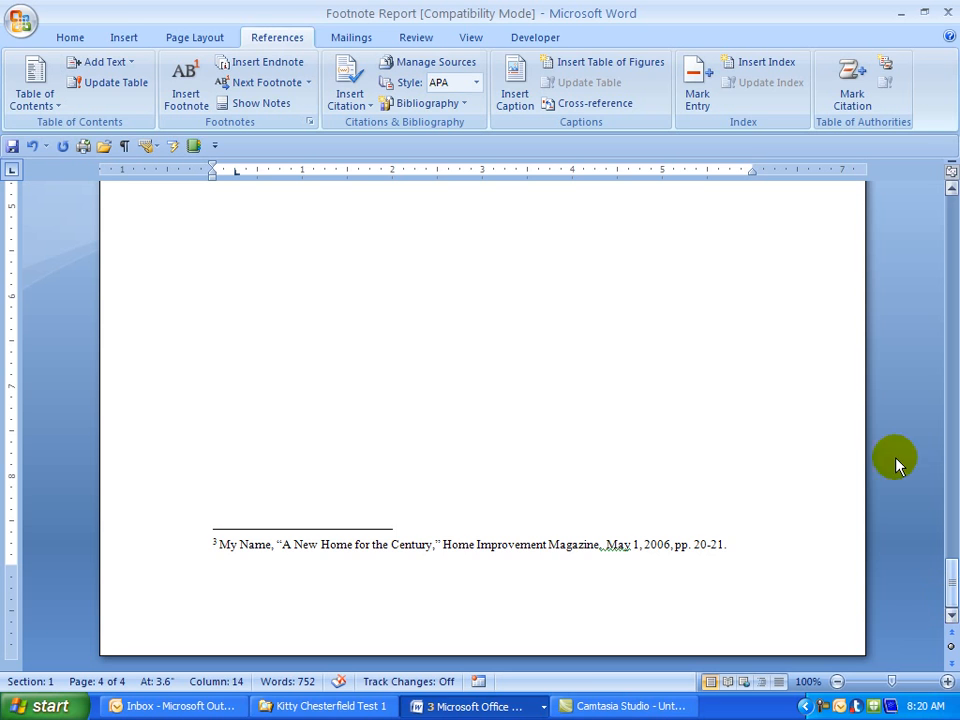
{"action": "left_click", "coordinate": [10, 148]}
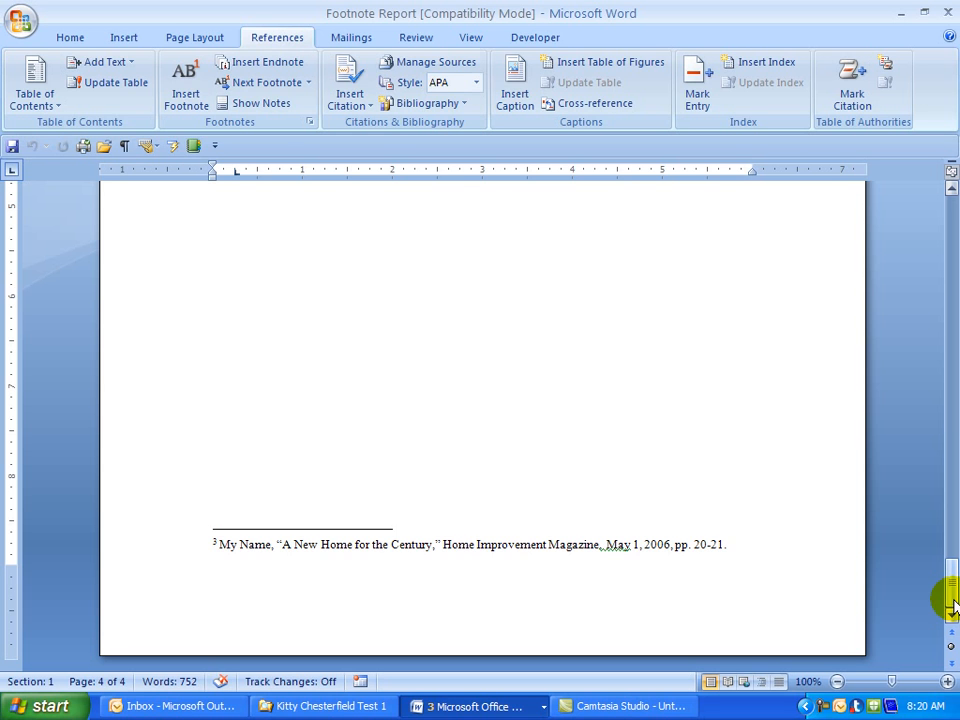
- Jump from the report's last paragraph to the footnote area at the foot of page 4
{"action": "left_click_drag", "start_coordinate": [952, 605], "coordinate": [946, 546]}
{"action": "left_click", "coordinate": [308, 431]}
{"action": "left_click", "coordinate": [330, 411]}
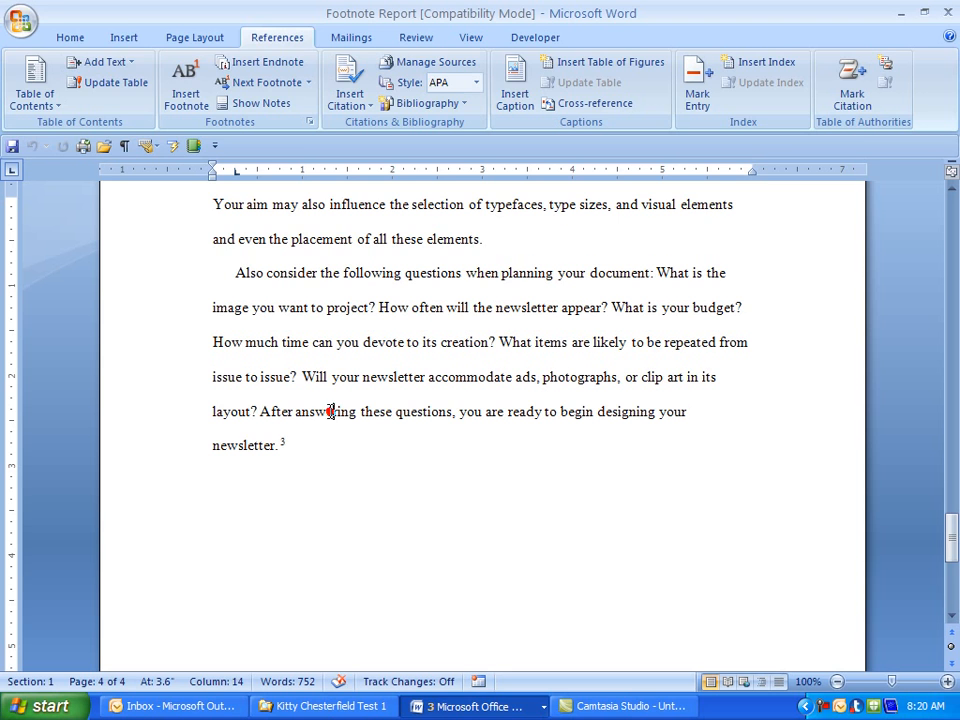
{"action": "left_click", "coordinate": [64, 37]}
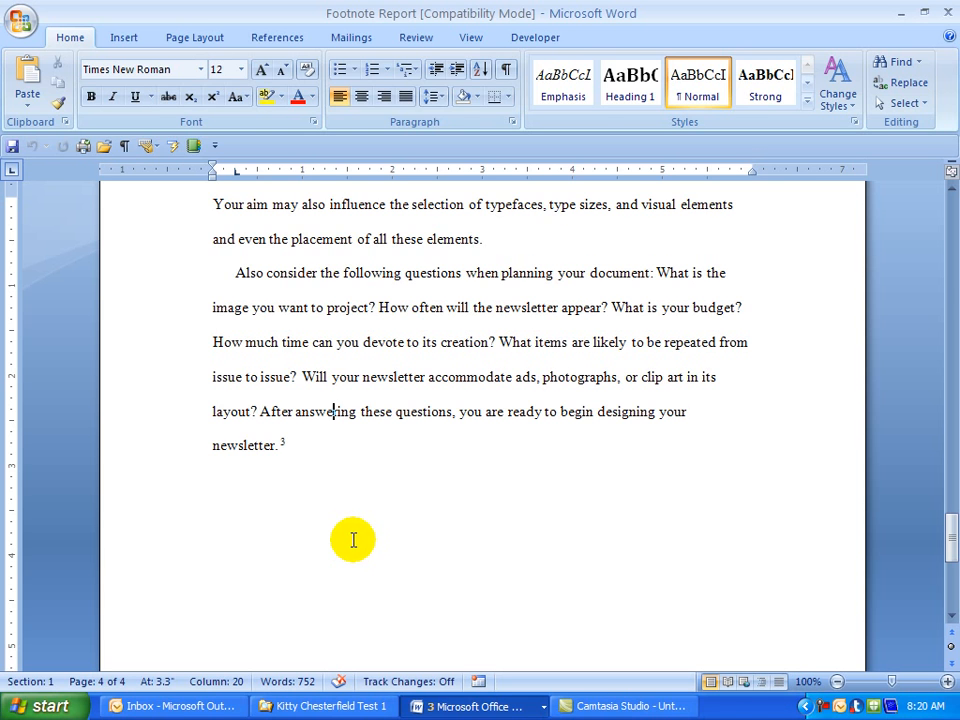
{"action": "left_click", "coordinate": [263, 40]}
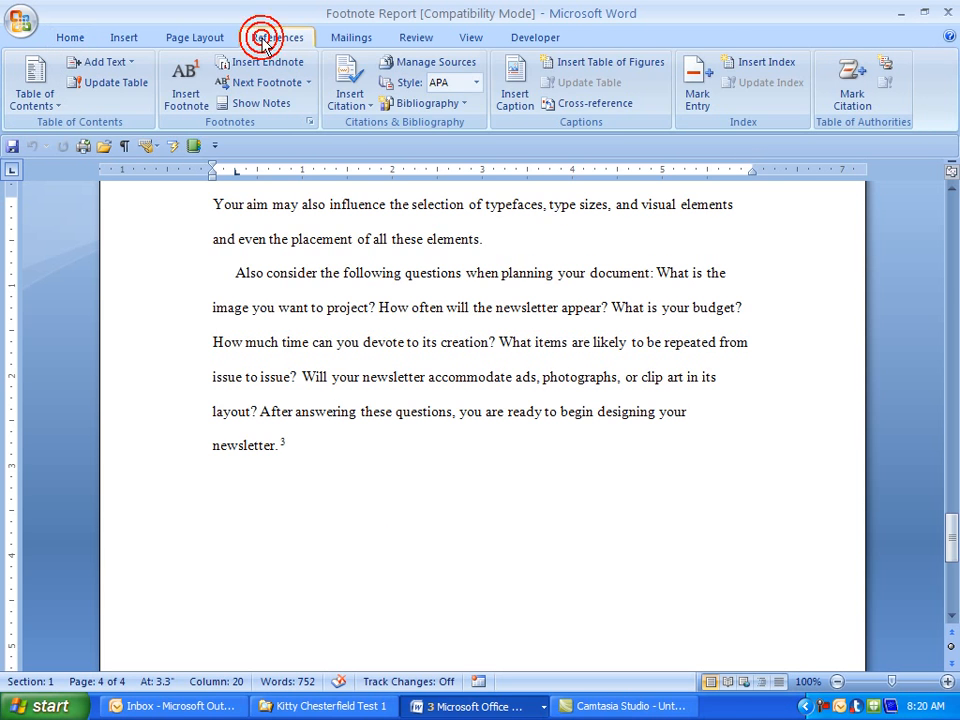
{"action": "left_click", "coordinate": [261, 104]}
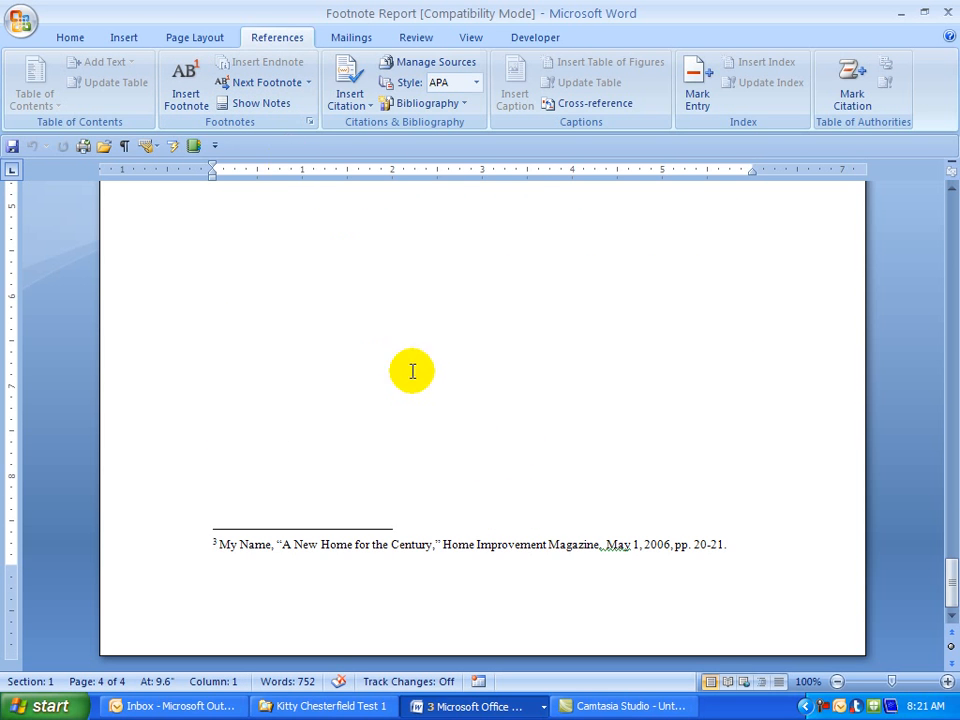
- Switch to Draft view and show all footnotes in an enlarged notes pane
{"action": "left_click", "coordinate": [777, 683]}
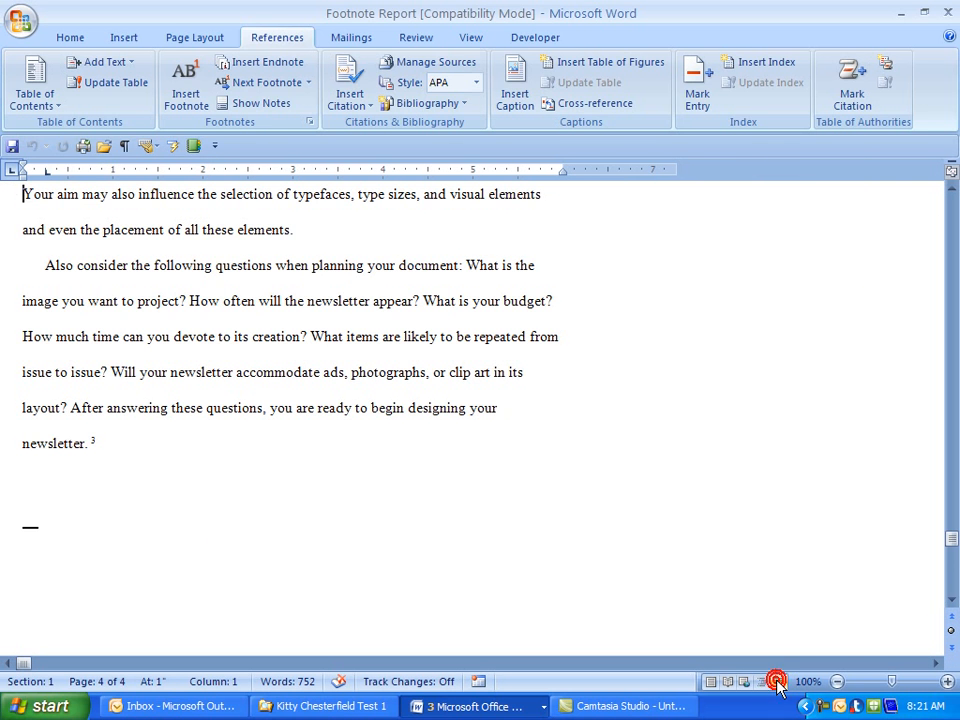
{"action": "left_click", "coordinate": [245, 105]}
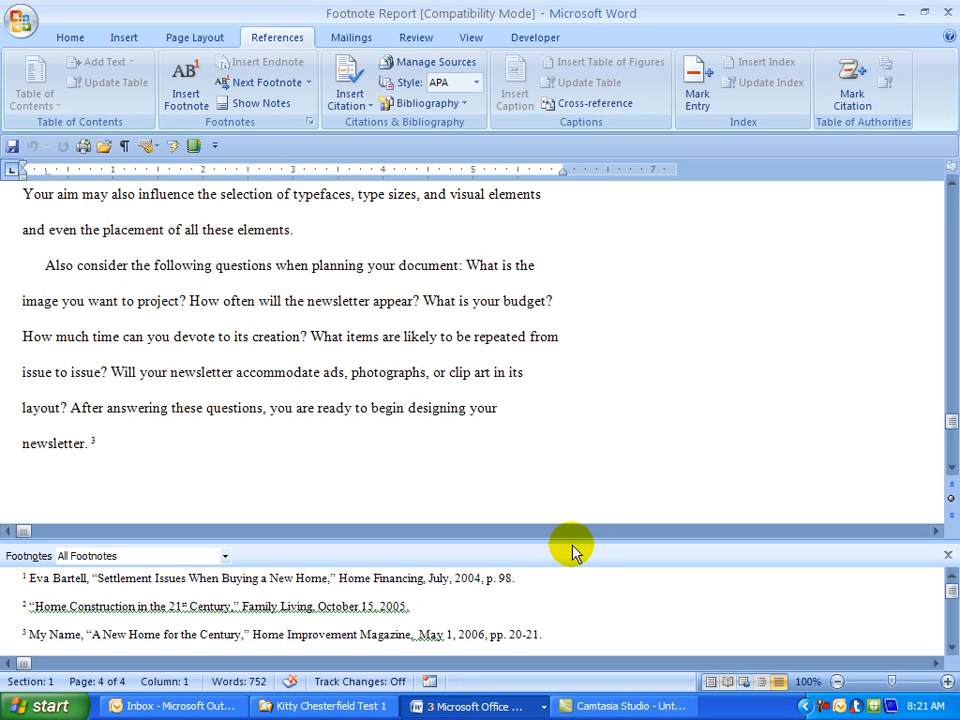
{"action": "left_click_drag", "start_coordinate": [572, 539], "coordinate": [568, 462]}
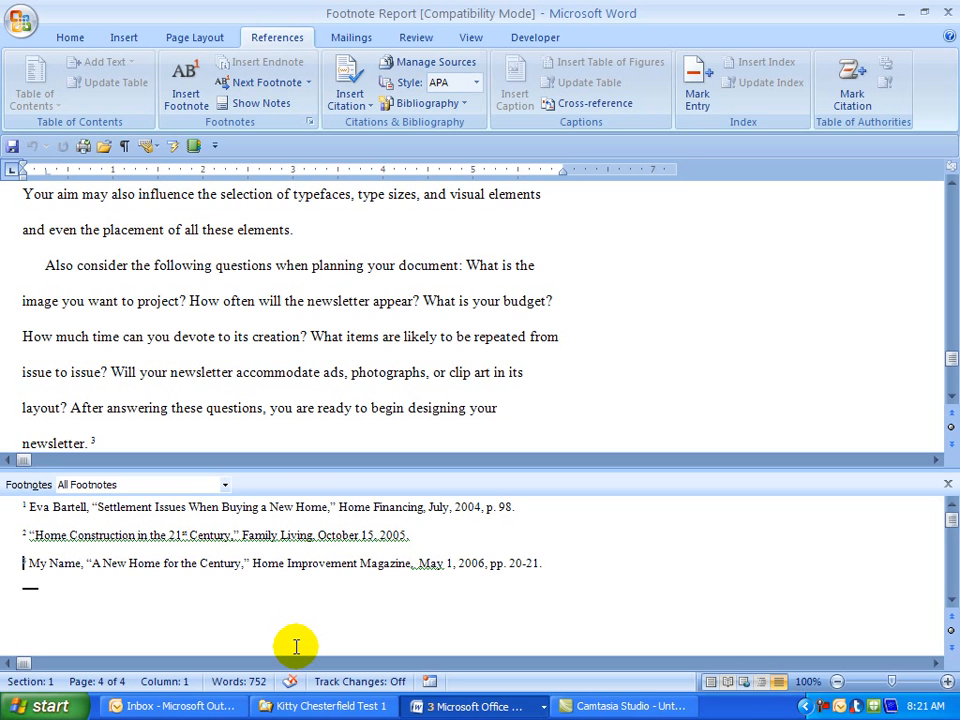
- Apply a 0.5" first-line indent to all the footnotes
{"action": "key", "text": "ctrl+a"}
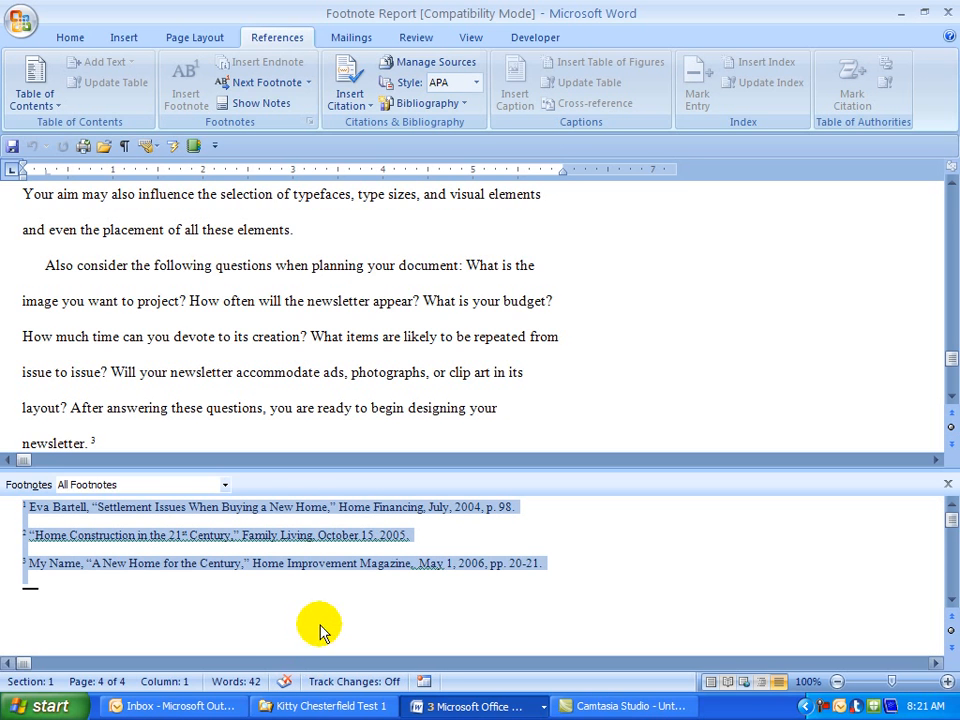
{"action": "right_click", "coordinate": [141, 510]}
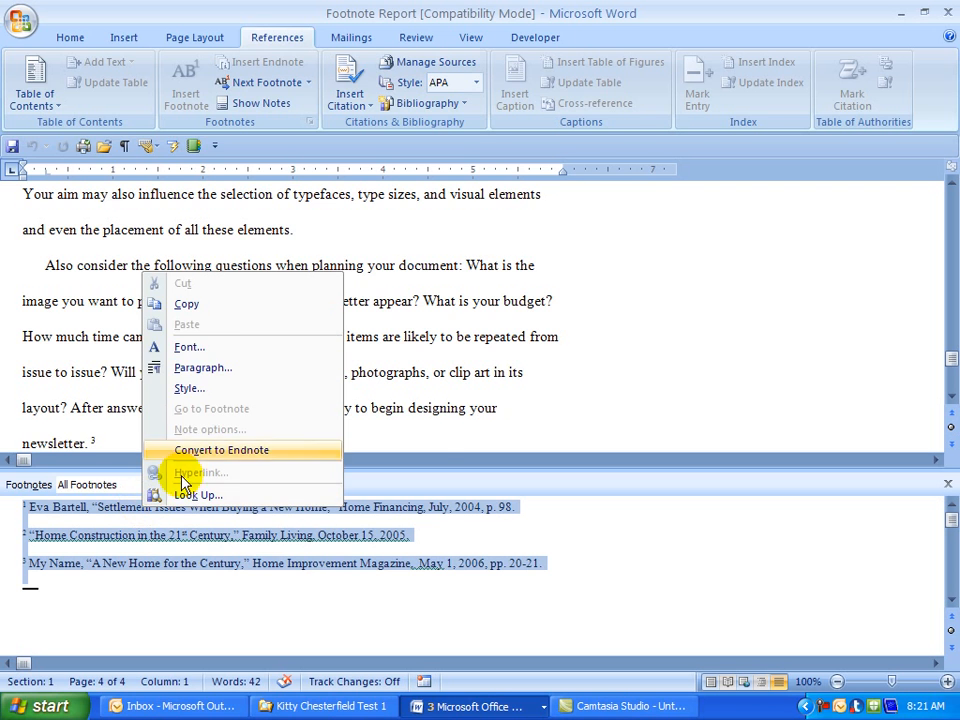
{"action": "left_click", "coordinate": [216, 371]}
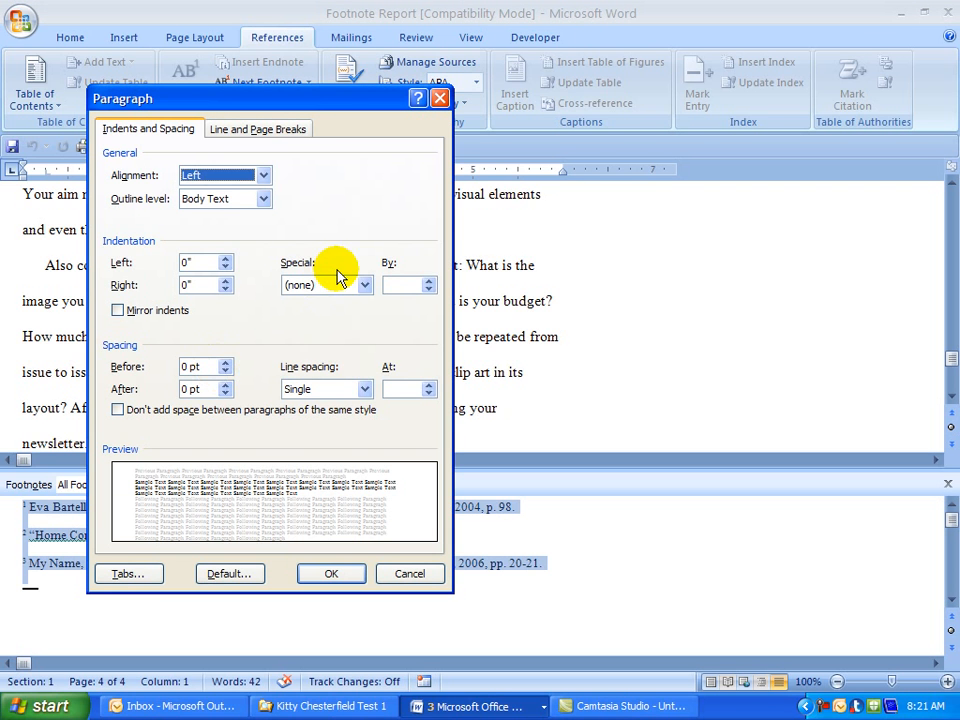
{"action": "left_click", "coordinate": [364, 287]}
{"action": "left_click", "coordinate": [306, 315]}
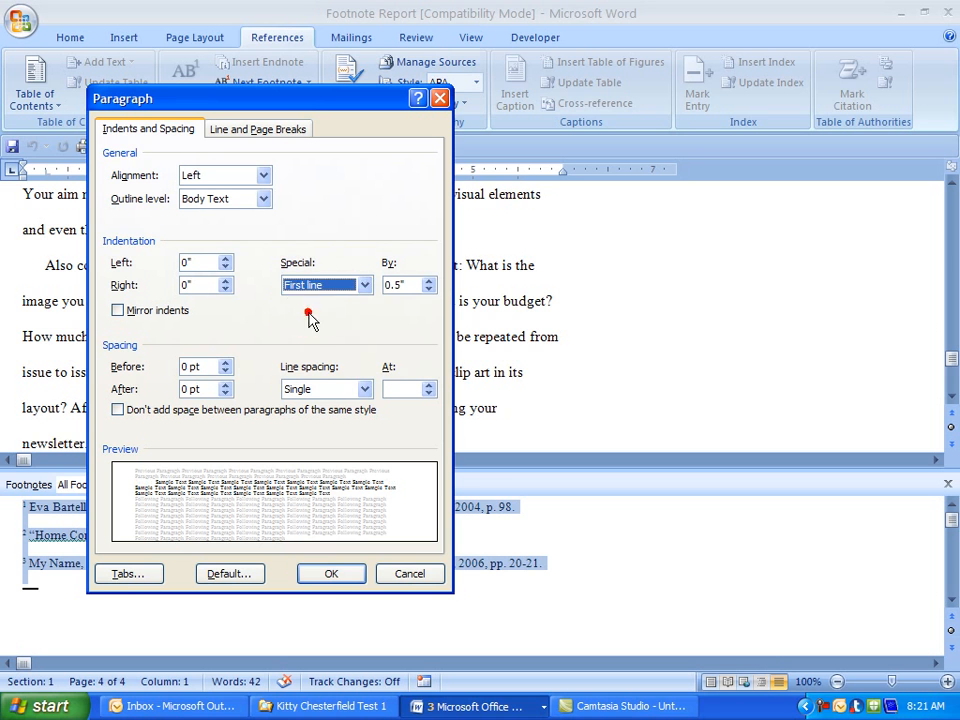
{"action": "left_click", "coordinate": [330, 576]}
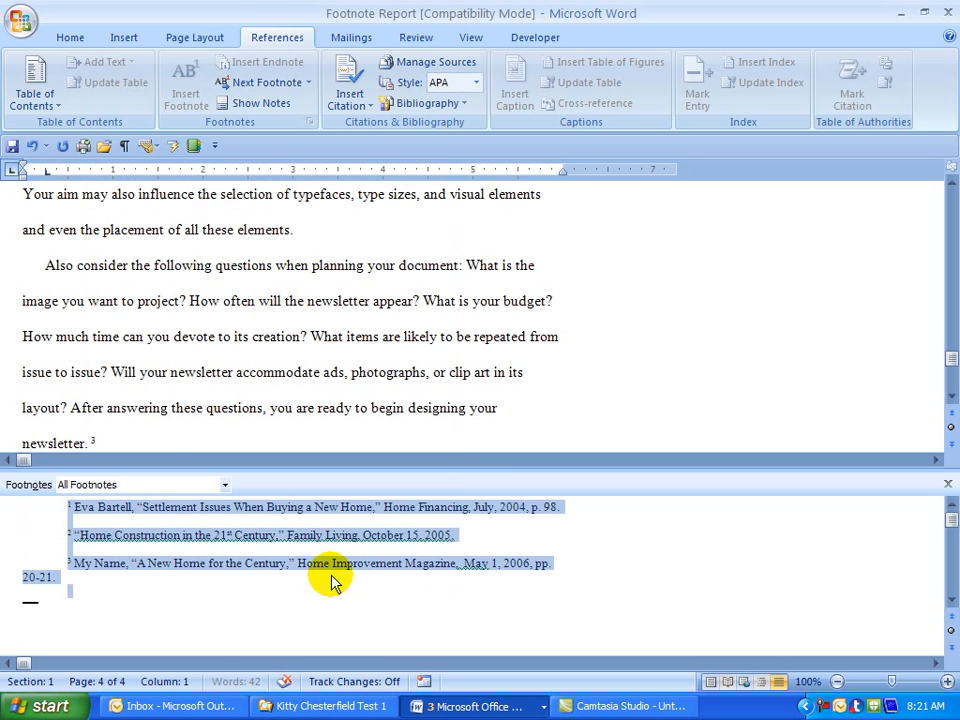
- Set the font size of all the footnotes to 12, then close the notes pane and save the report
{"action": "right_click", "coordinate": [210, 511]}
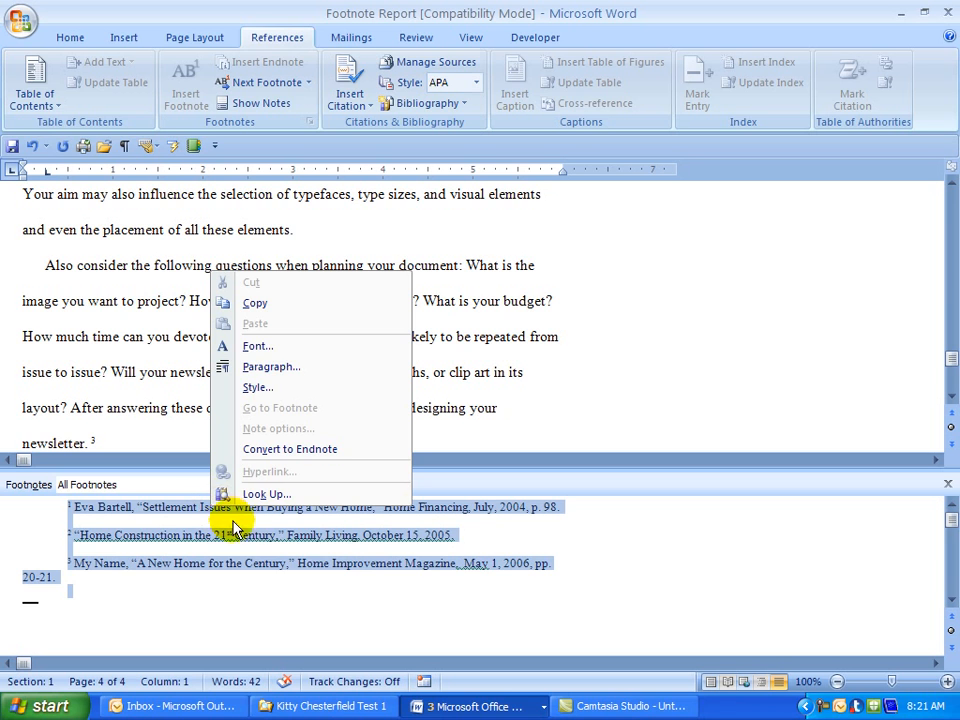
{"action": "left_click", "coordinate": [317, 540]}
{"action": "left_click", "coordinate": [317, 540]}
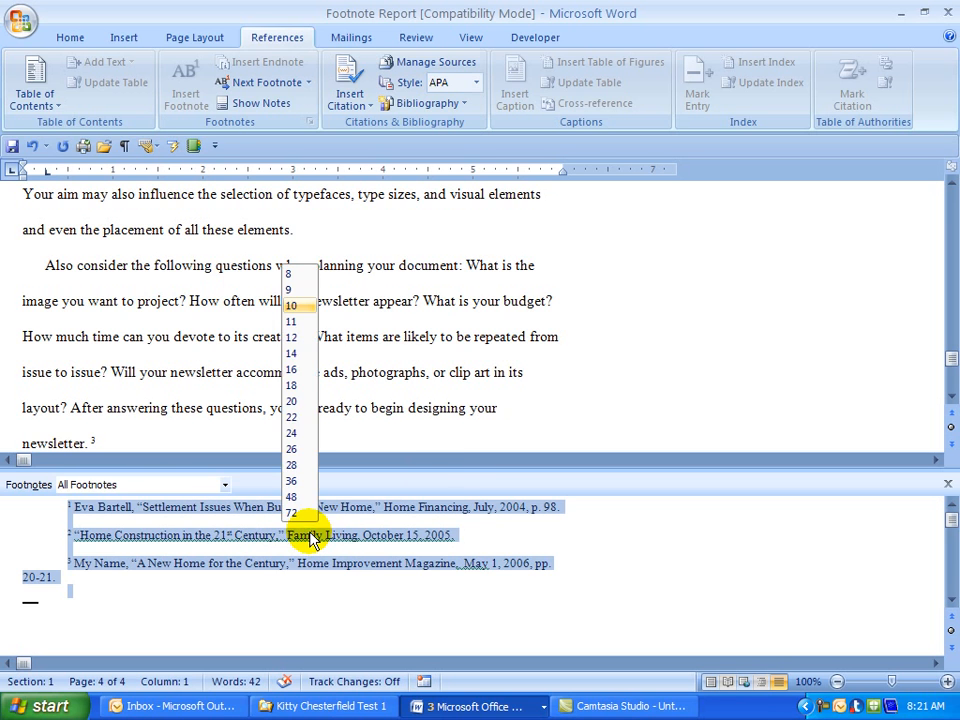
{"action": "left_click", "coordinate": [292, 337]}
{"action": "left_click", "coordinate": [246, 620]}
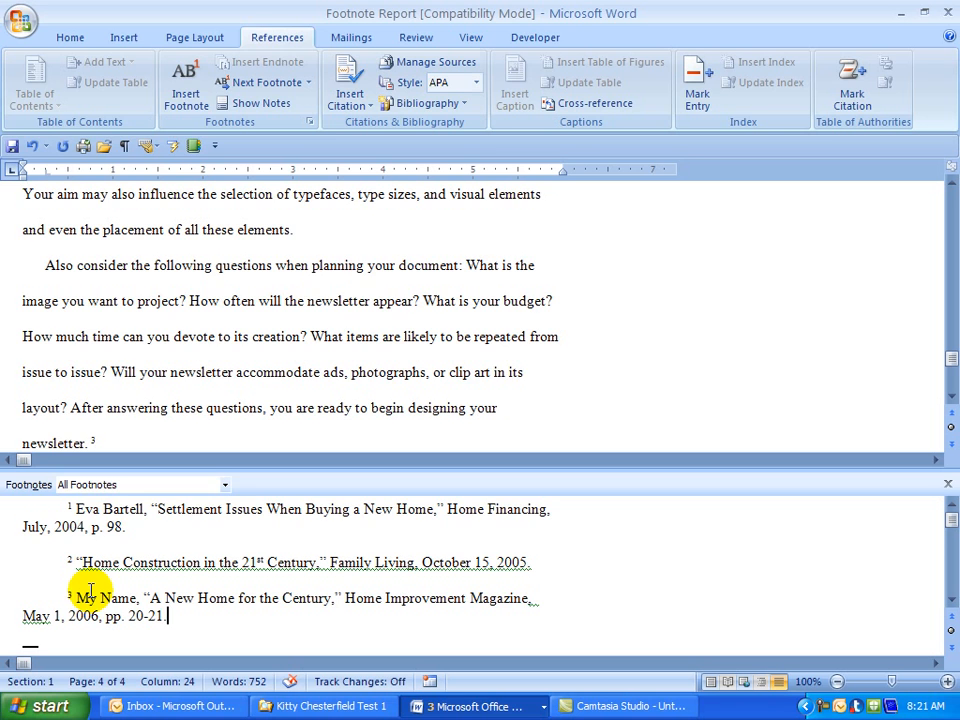
{"action": "left_click", "coordinate": [948, 489]}
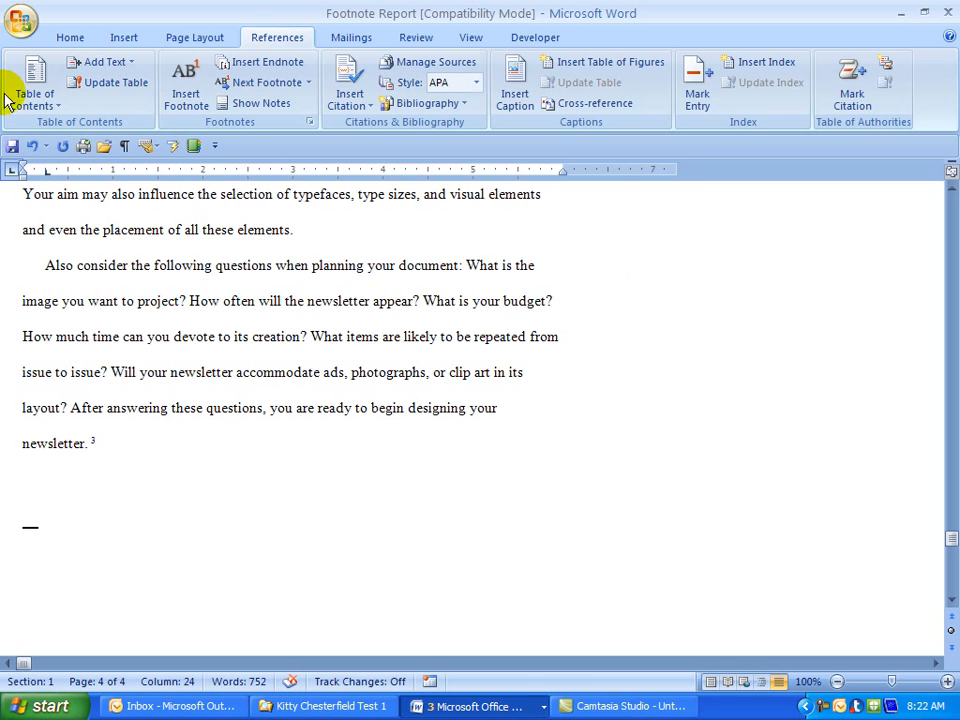
{"action": "left_click", "coordinate": [11, 148]}
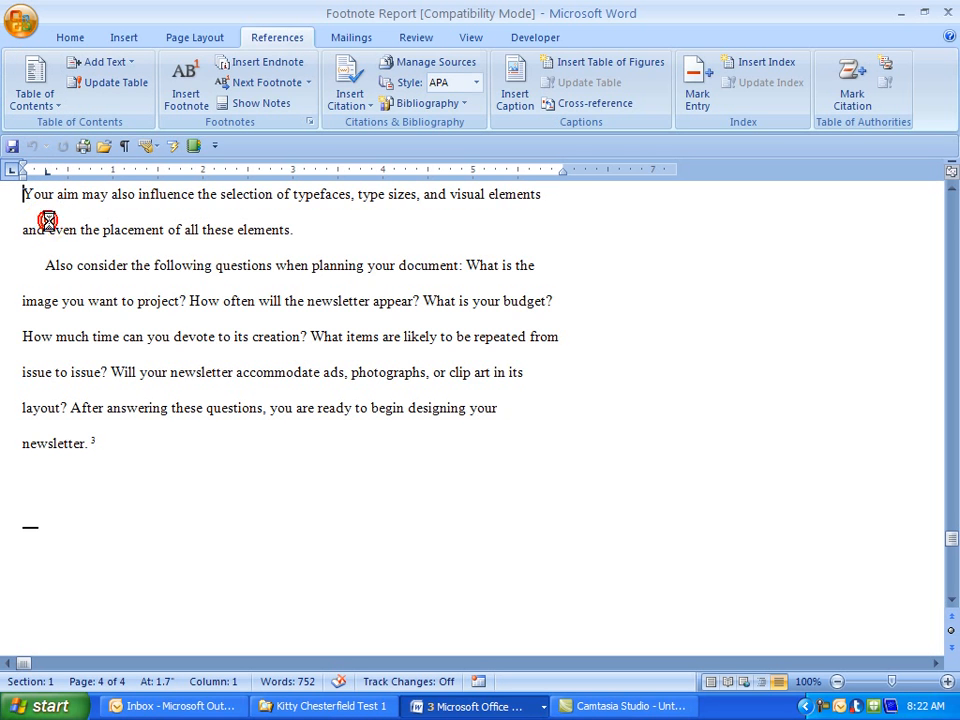
- Save a copy of the report to the Desktop as "Endnote Report" in Word 97-2003 Document format
{"action": "key", "text": "F12"}
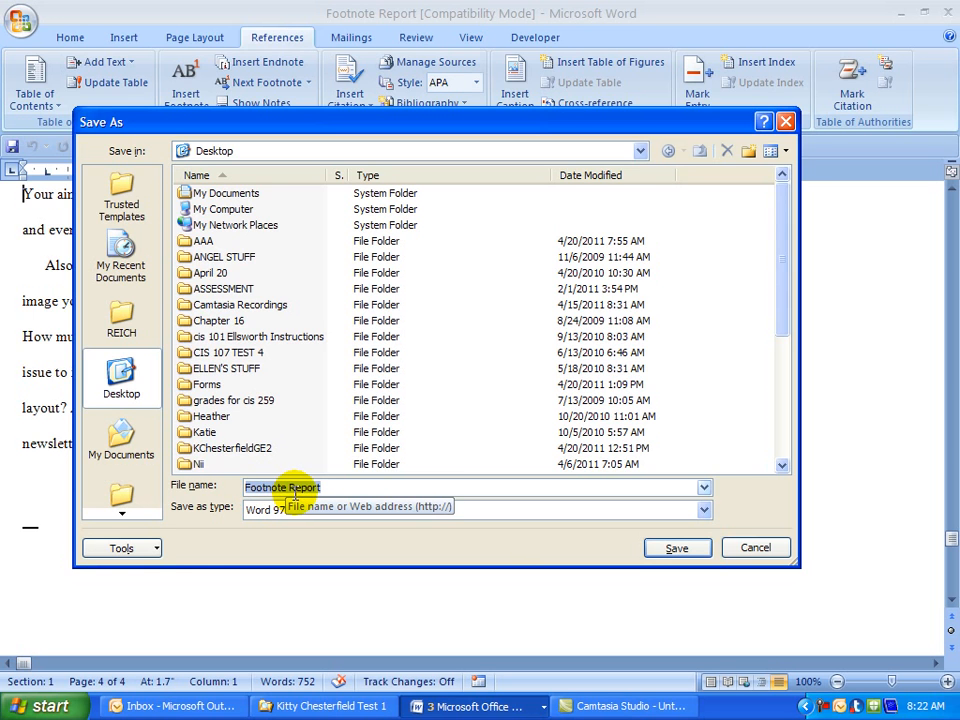
{"action": "type", "text": "E"}
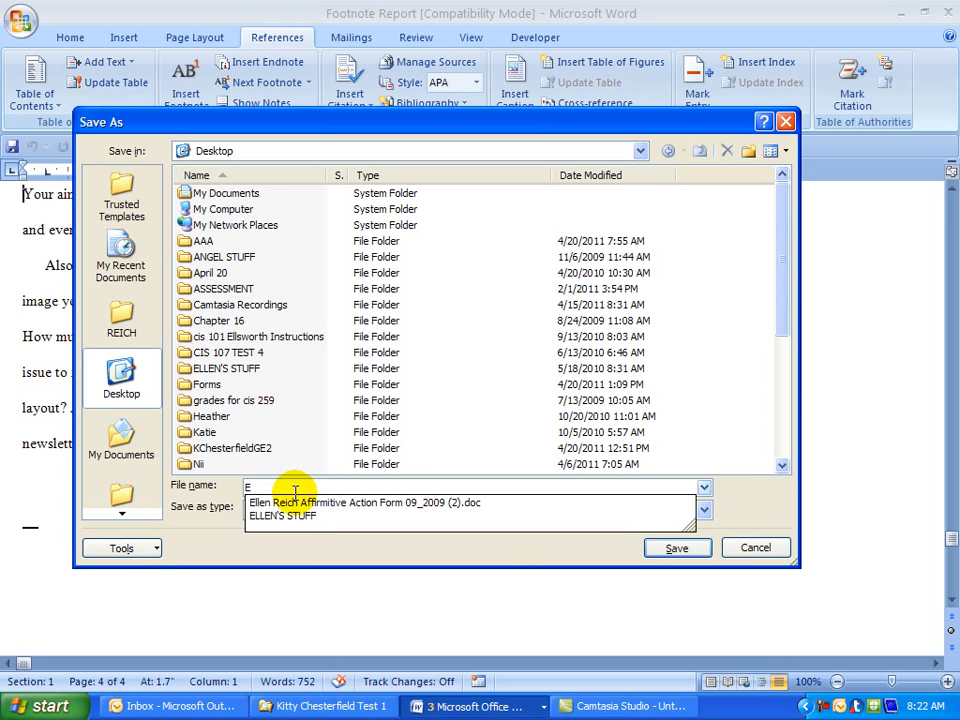
{"action": "type", "text": "ndnote Report"}
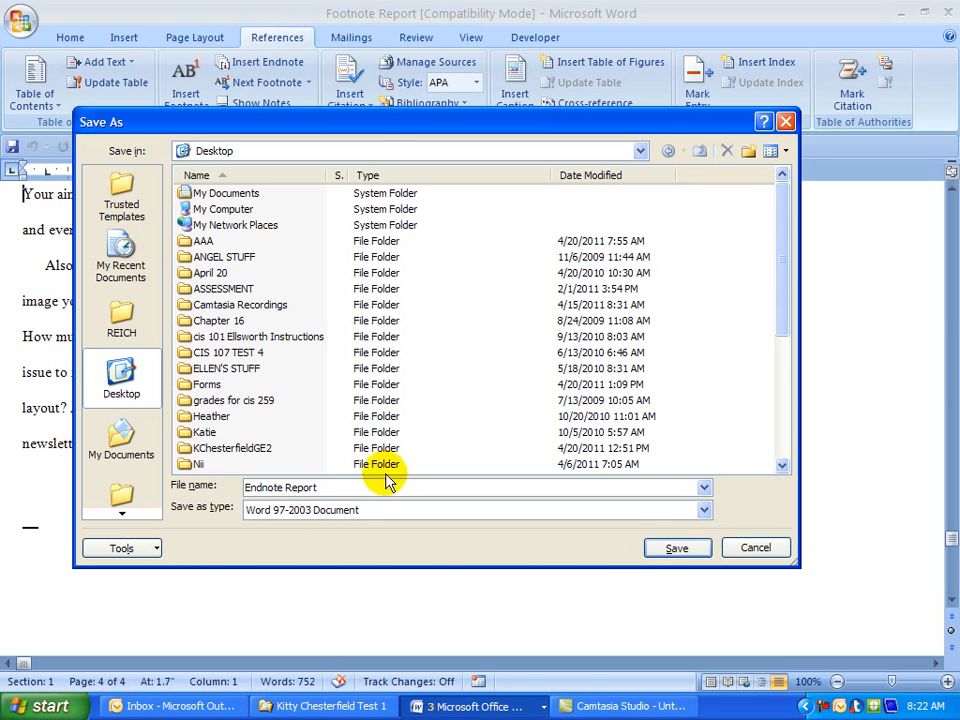
{"action": "left_click", "coordinate": [675, 548]}
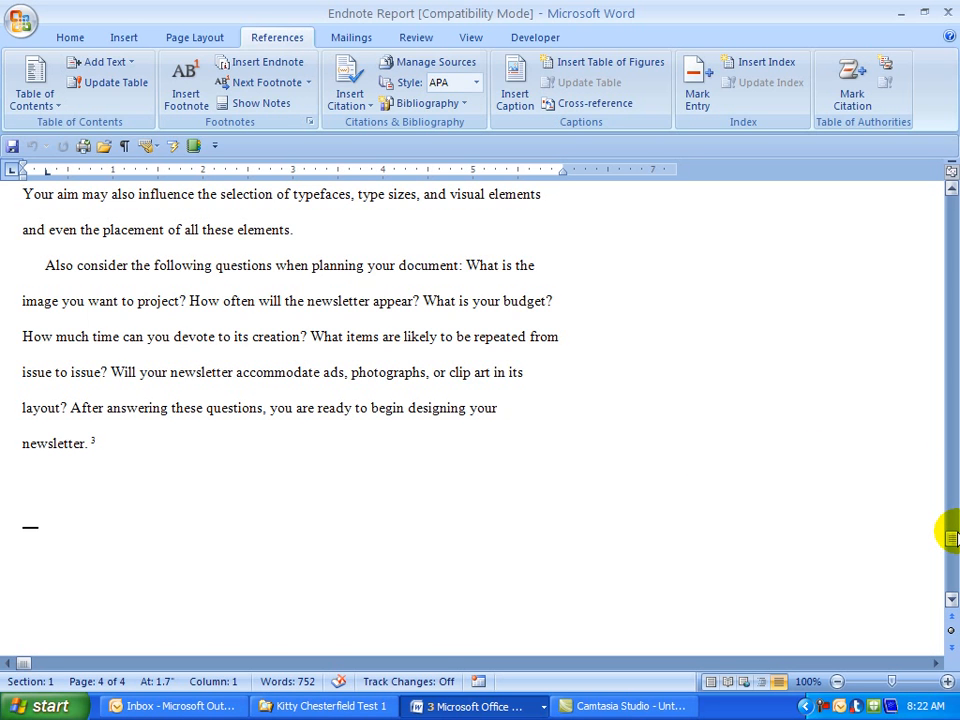
- Convert all footnotes in the document to endnotes and go to the end of the report
{"action": "key", "text": "ctrl+Home"}
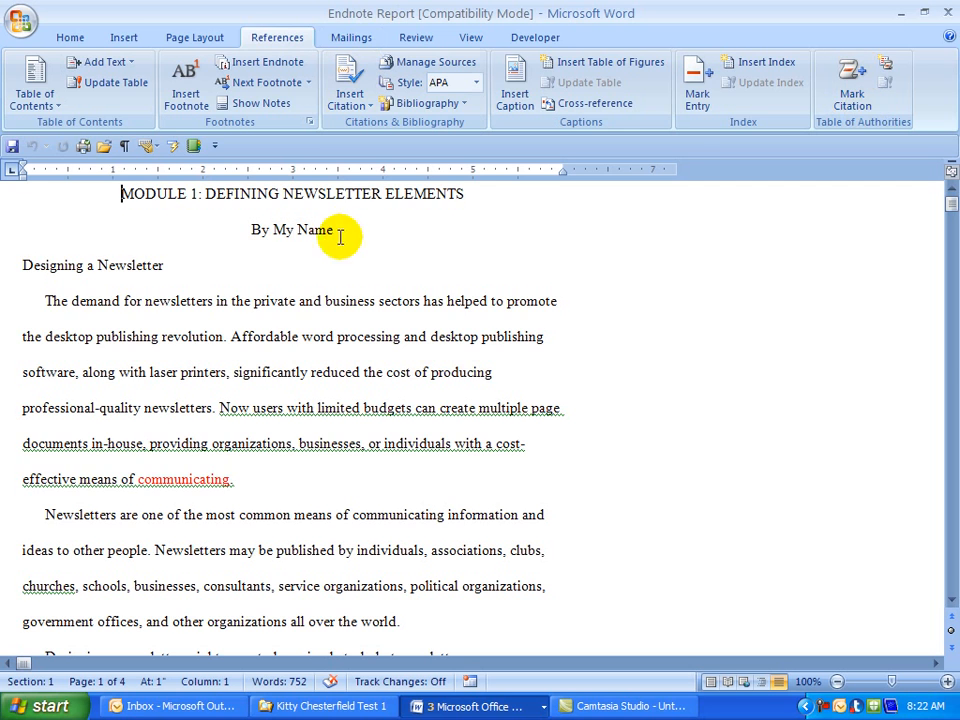
{"action": "left_click", "coordinate": [309, 123]}
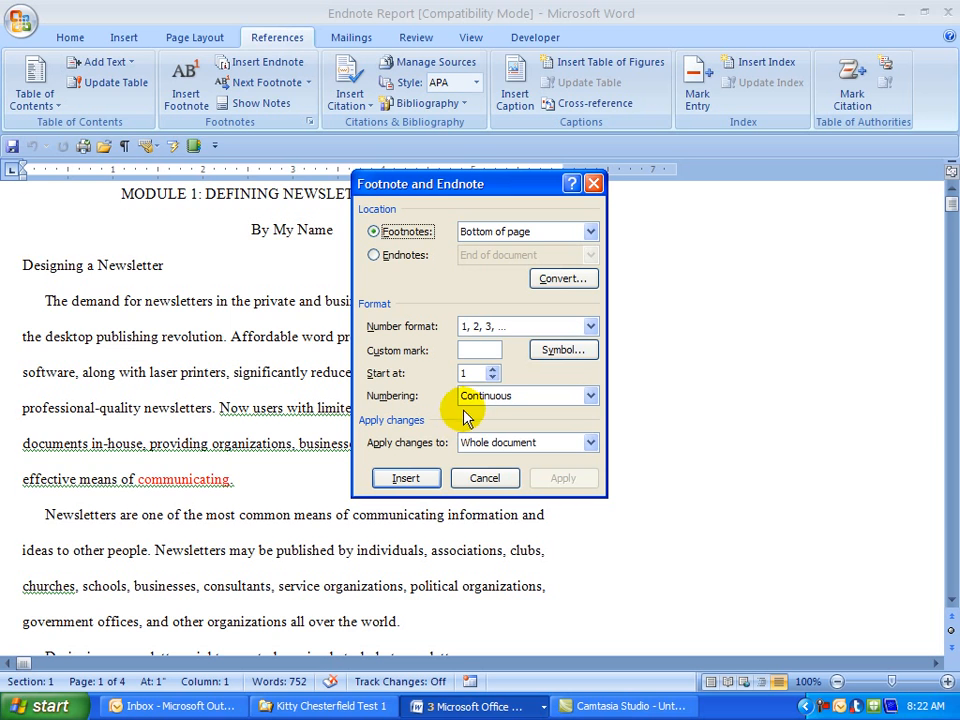
{"action": "left_click", "coordinate": [551, 284]}
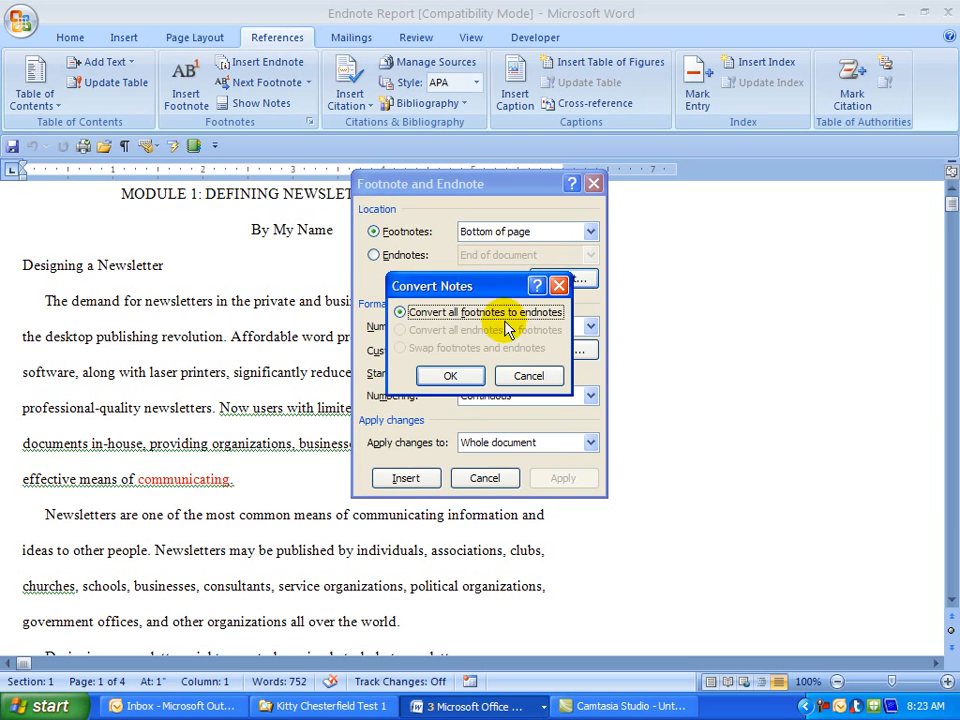
{"action": "left_click", "coordinate": [448, 376]}
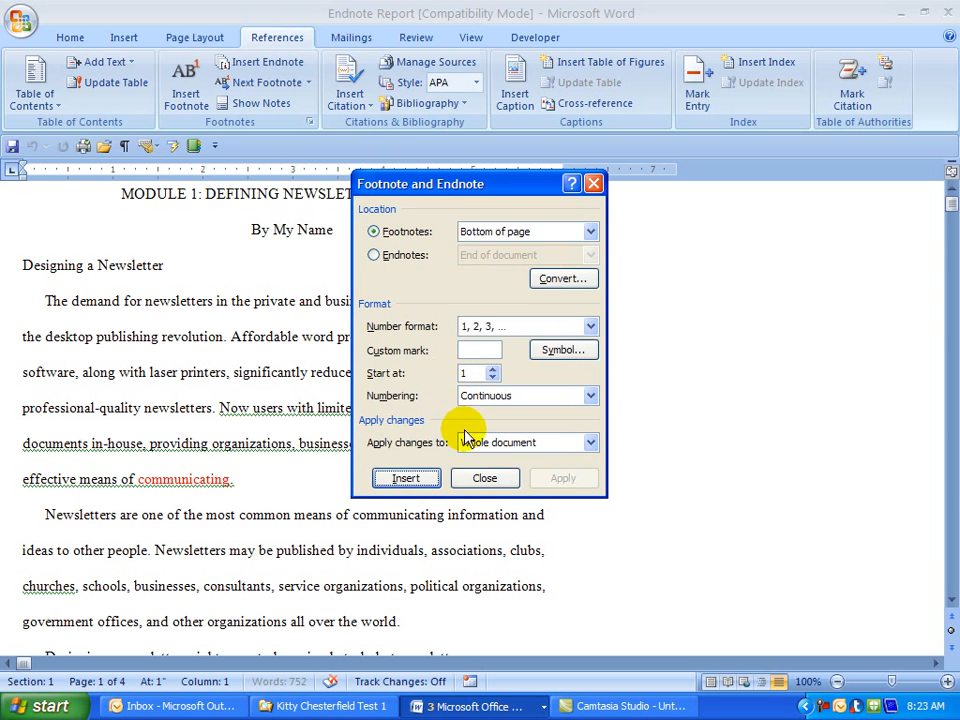
{"action": "left_click", "coordinate": [487, 481]}
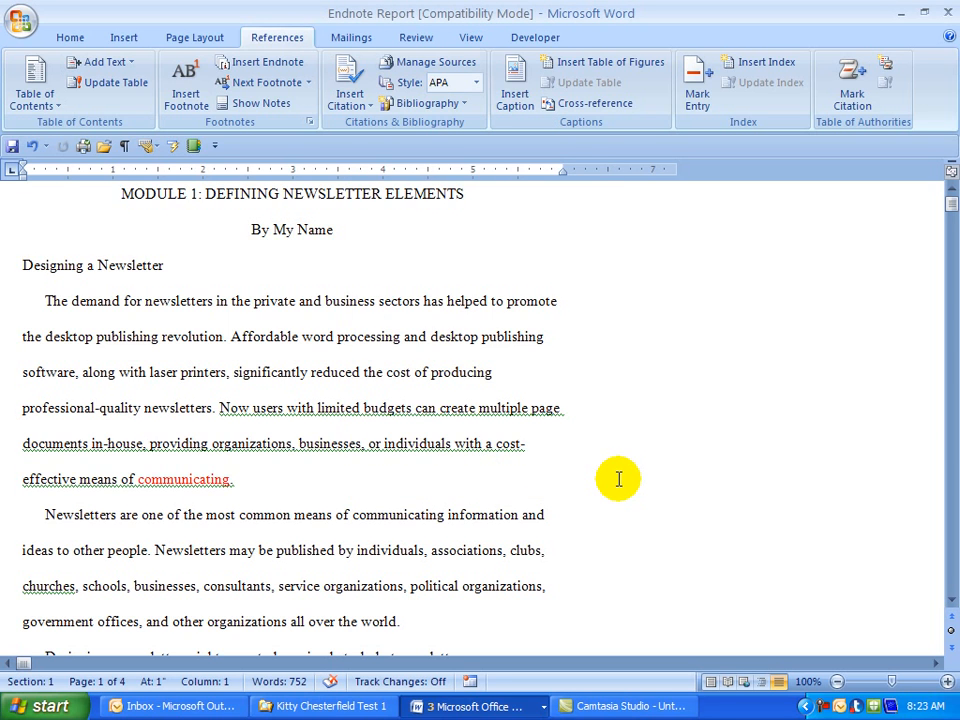
{"action": "key", "text": "ctrl+End"}
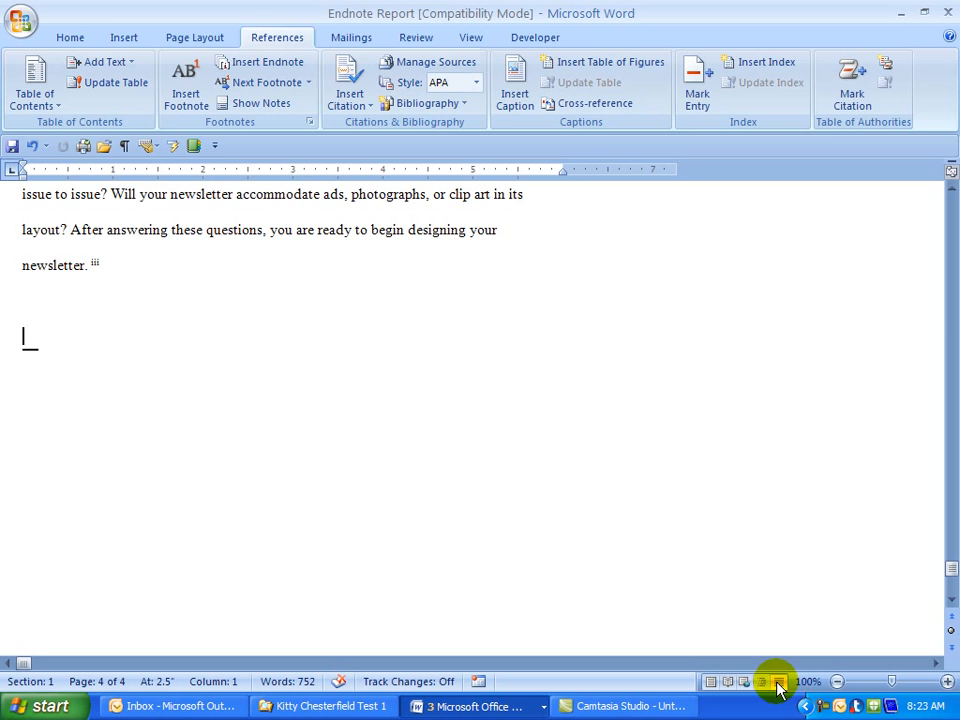
- In Print Layout, remove the blank lines after the report's last paragraph and insert a page break to put the endnotes on a new page
{"action": "left_click", "coordinate": [711, 682]}
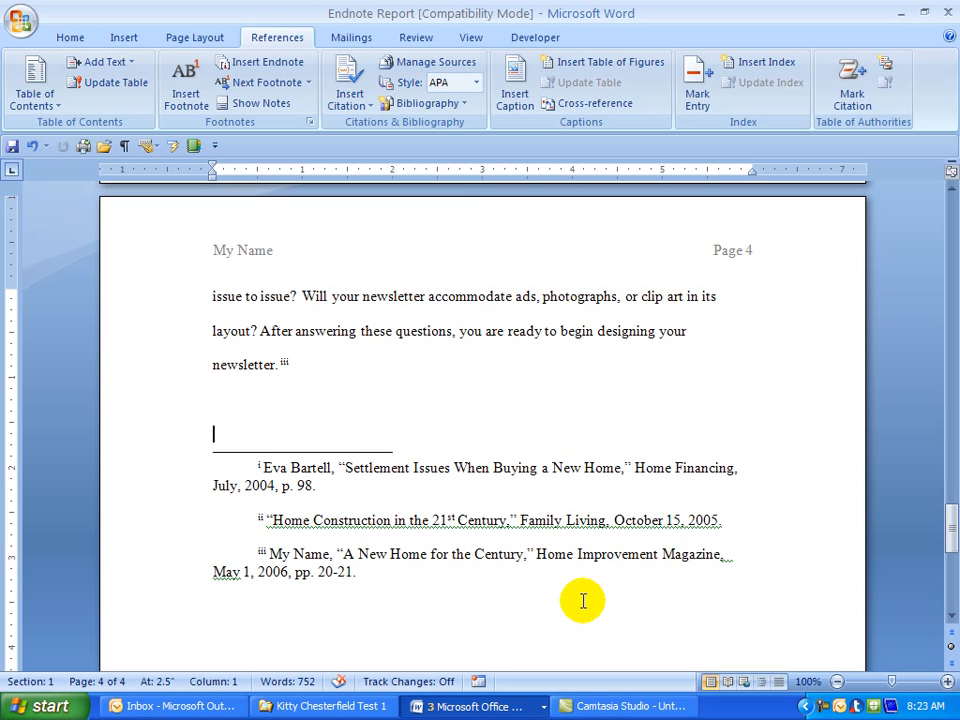
{"action": "key", "text": "BackSpace"}
{"action": "key", "text": "BackSpace"}
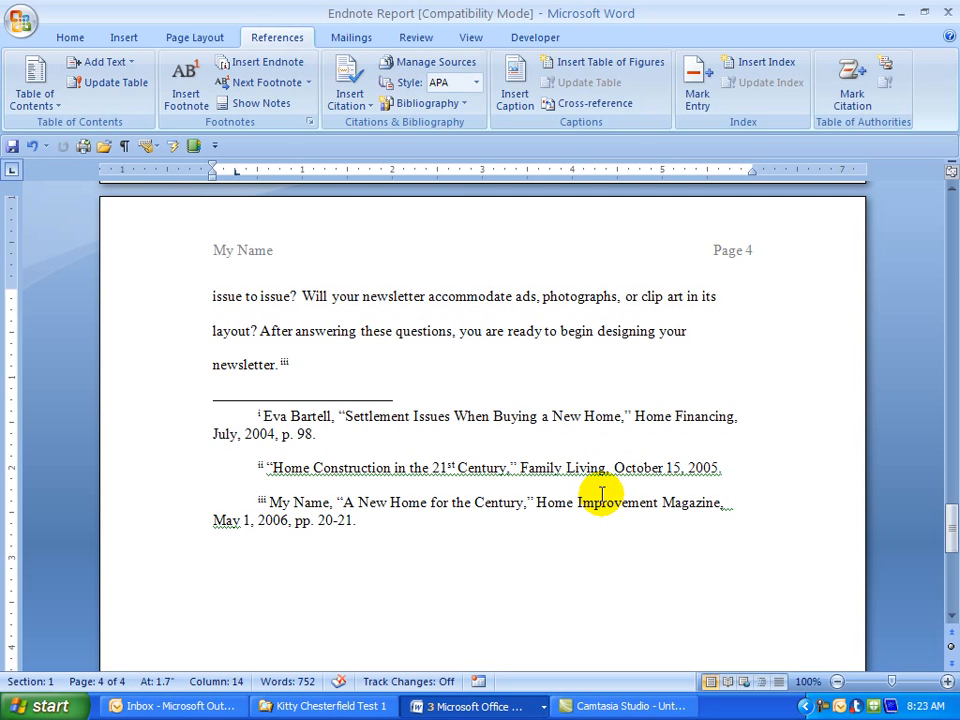
{"action": "key", "text": "ctrl+z"}
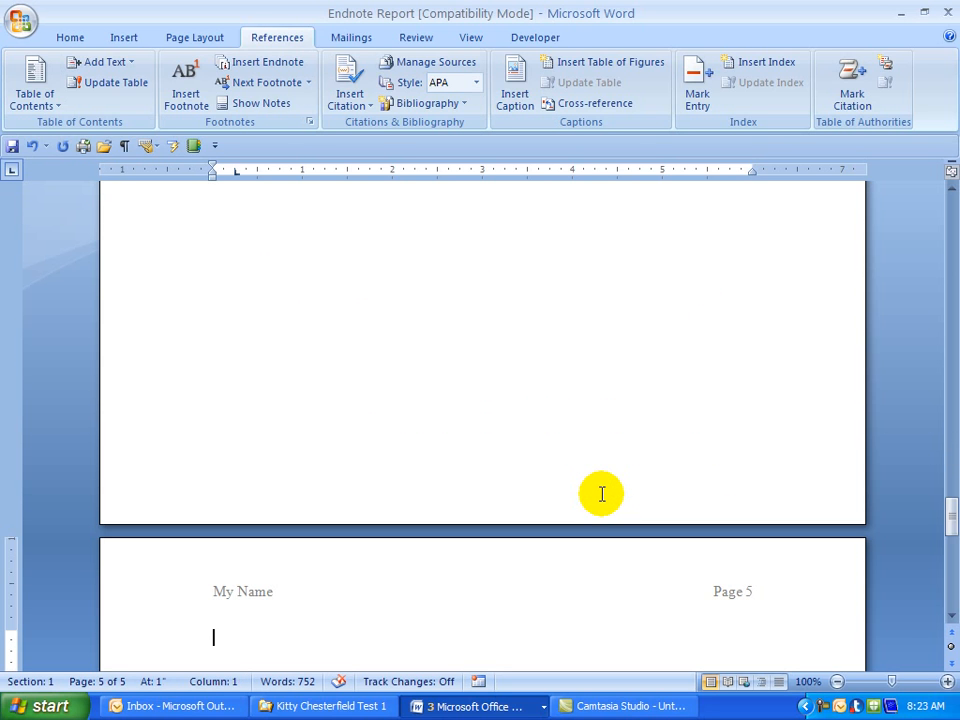
{"action": "left_click_drag", "start_coordinate": [950, 508], "coordinate": [952, 530]}
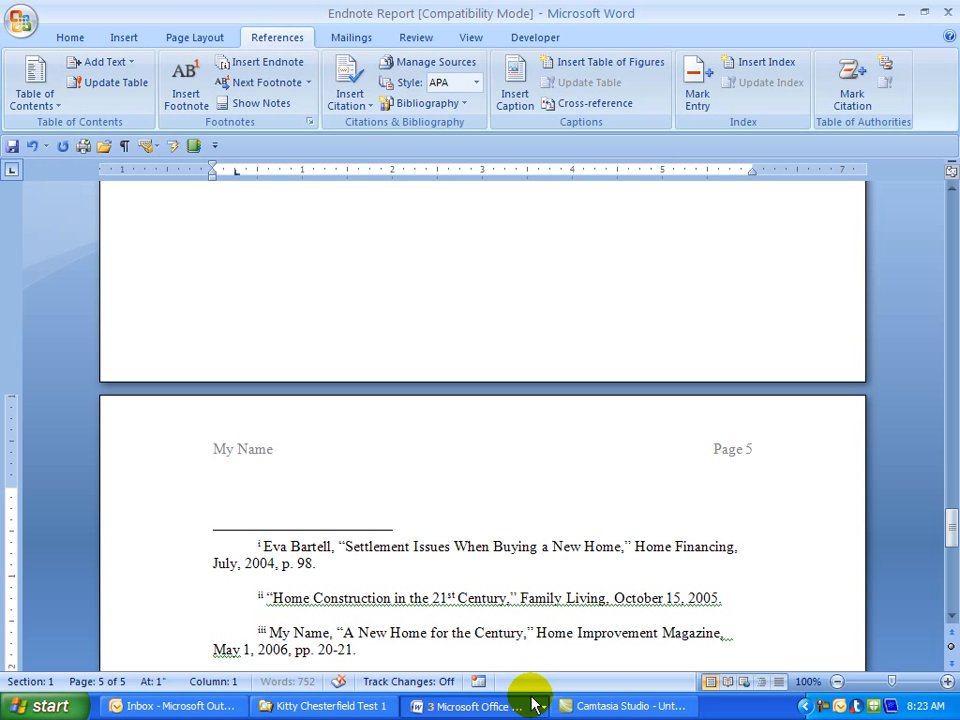
- Replace the extra blank line atop the endnotes page with five blank lines, then add the centered bold heading "MY NAME ENDNOTES"
{"action": "key", "text": "Delete"}
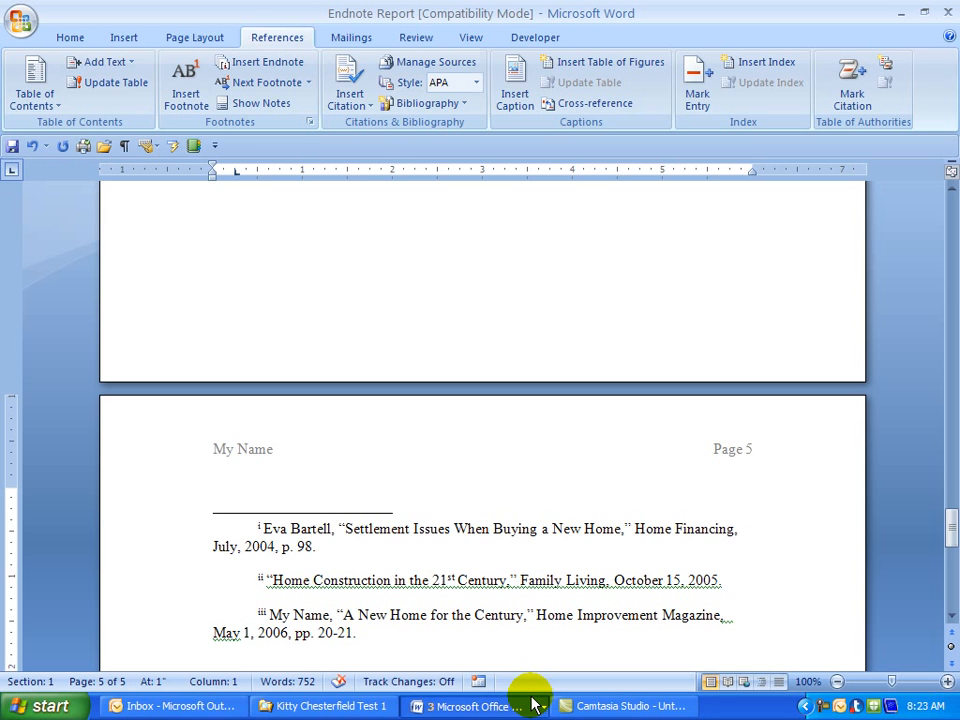
{"action": "key", "text": "Return"}
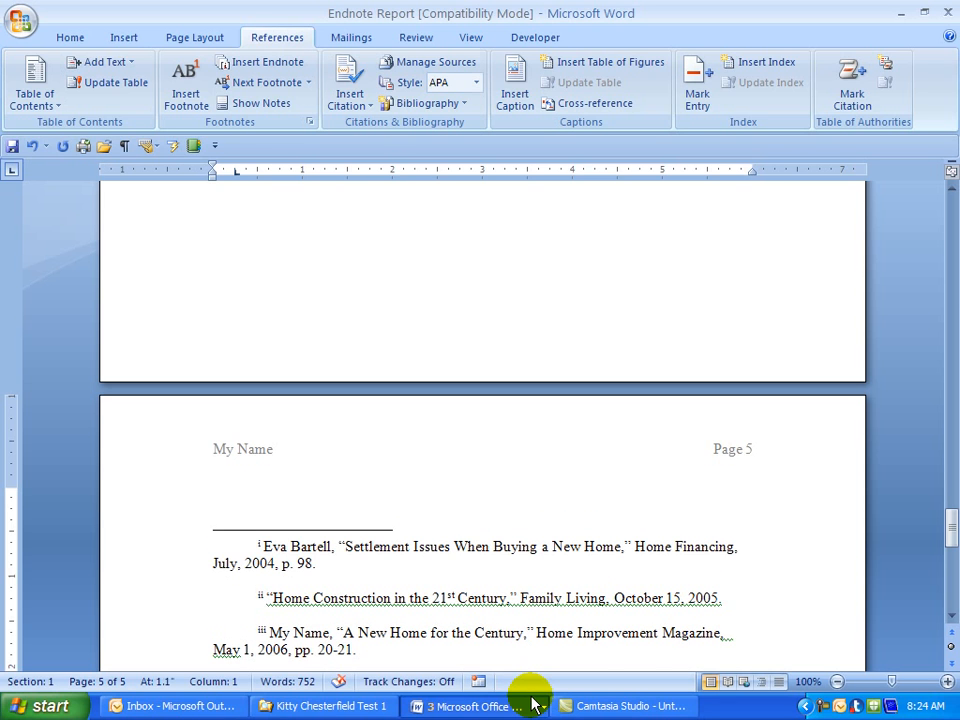
{"action": "key", "text": "Return"}
{"action": "key", "text": "Return"}
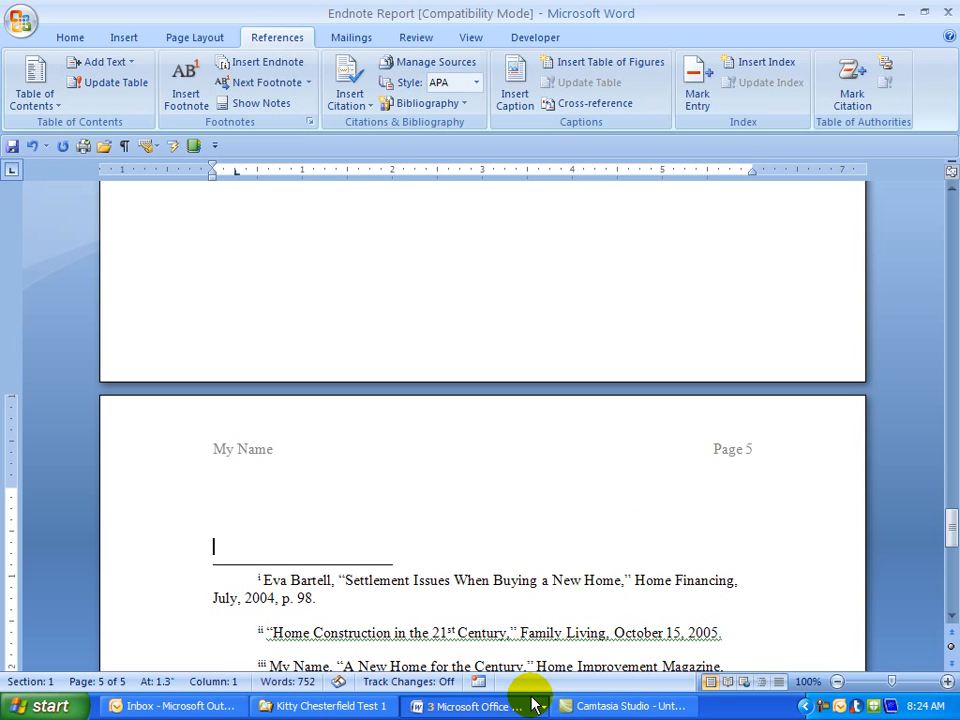
{"action": "key", "text": "Return"}
{"action": "key", "text": "Return"}
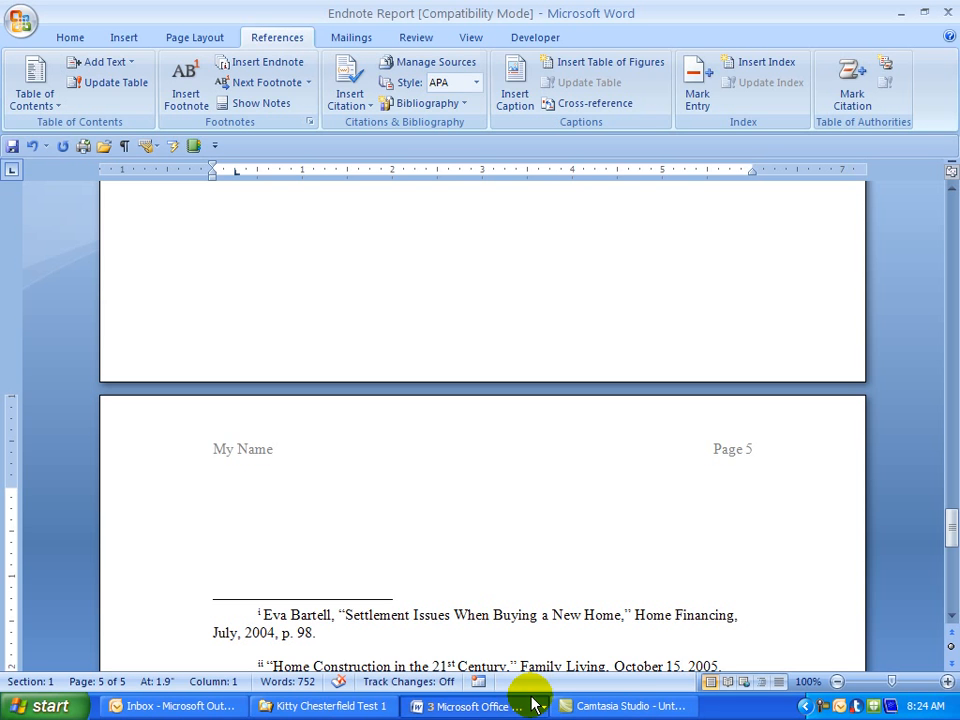
{"action": "type", "text": "MY NAME END"}
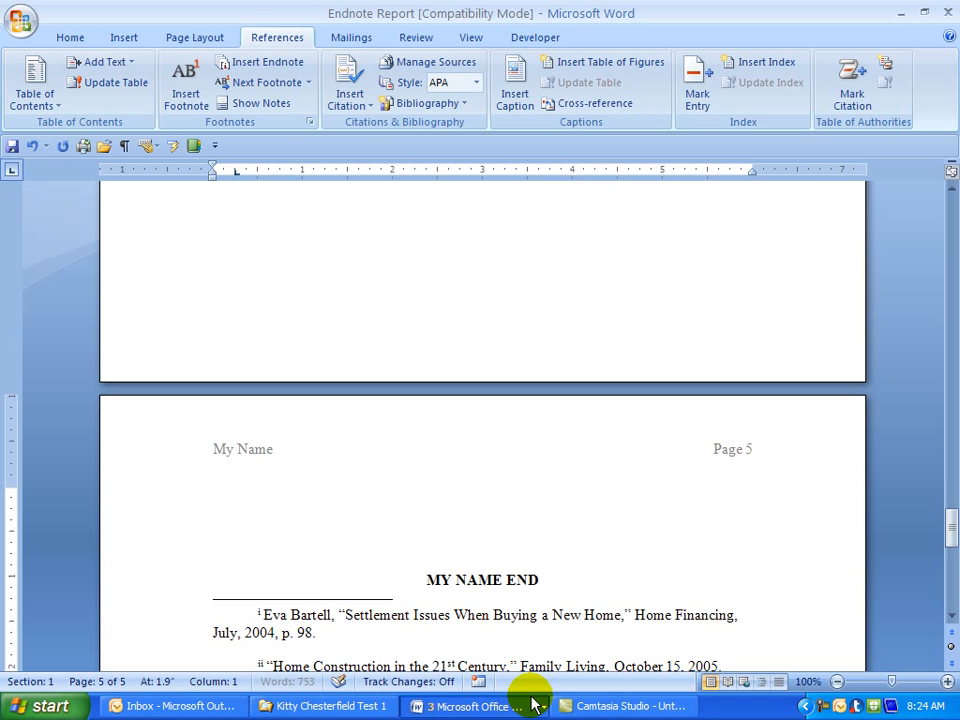
{"action": "type", "text": "NOTES"}
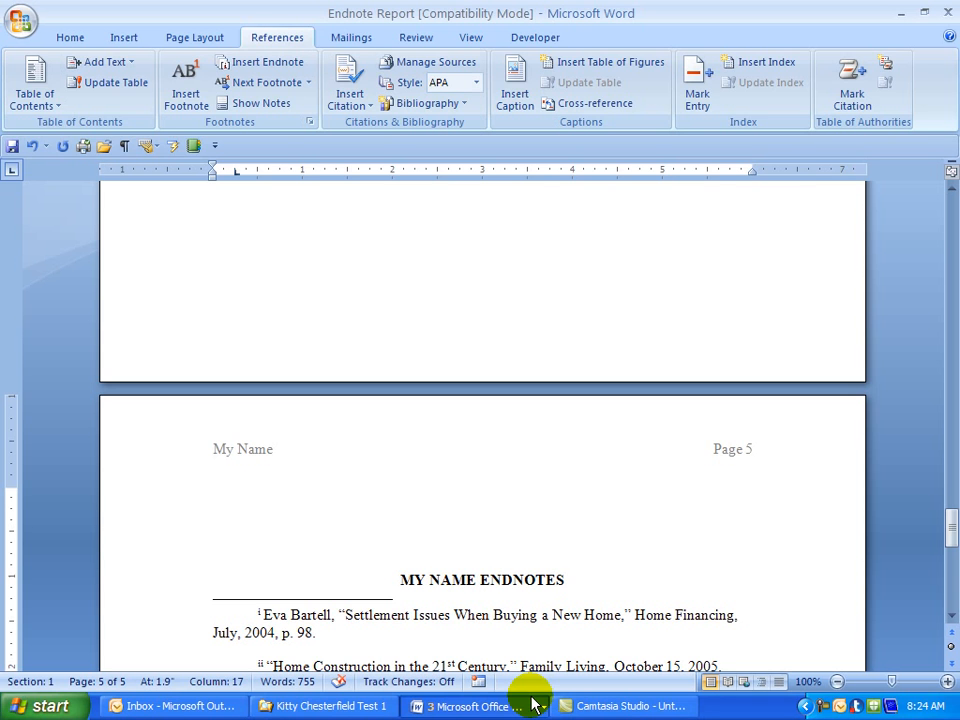
{"action": "key", "text": "ctrl+shift+d"}
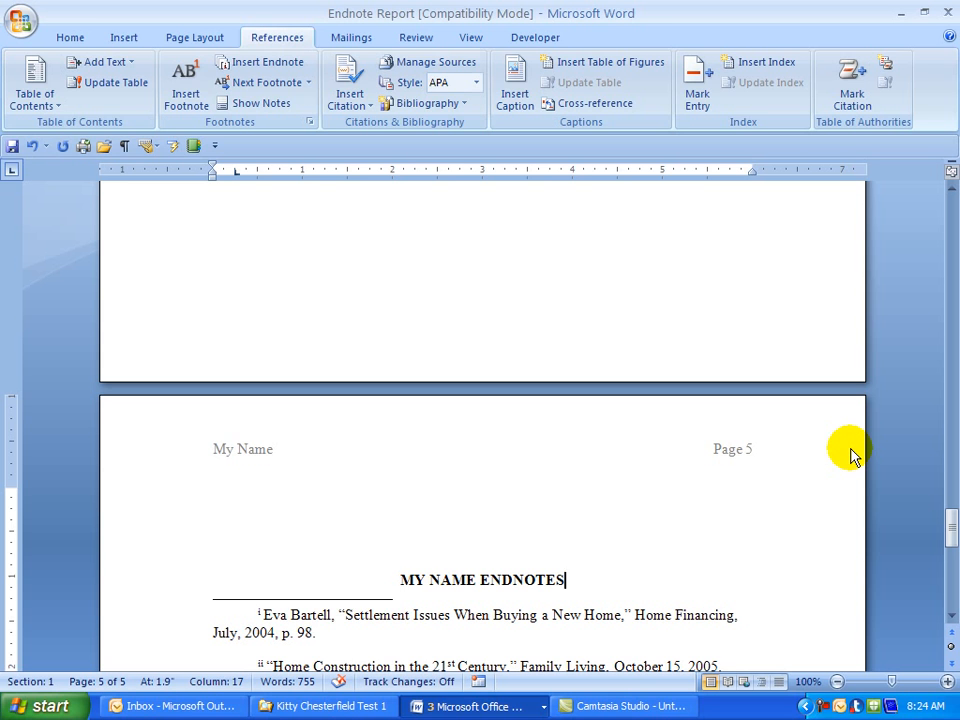
{"action": "mouse_move", "coordinate": [949, 527]}
{"action": "left_mouse_down"}
{"action": "mouse_move", "coordinate": [952, 547]}
{"action": "mouse_move", "coordinate": [954, 536]}
{"action": "left_mouse_up"}
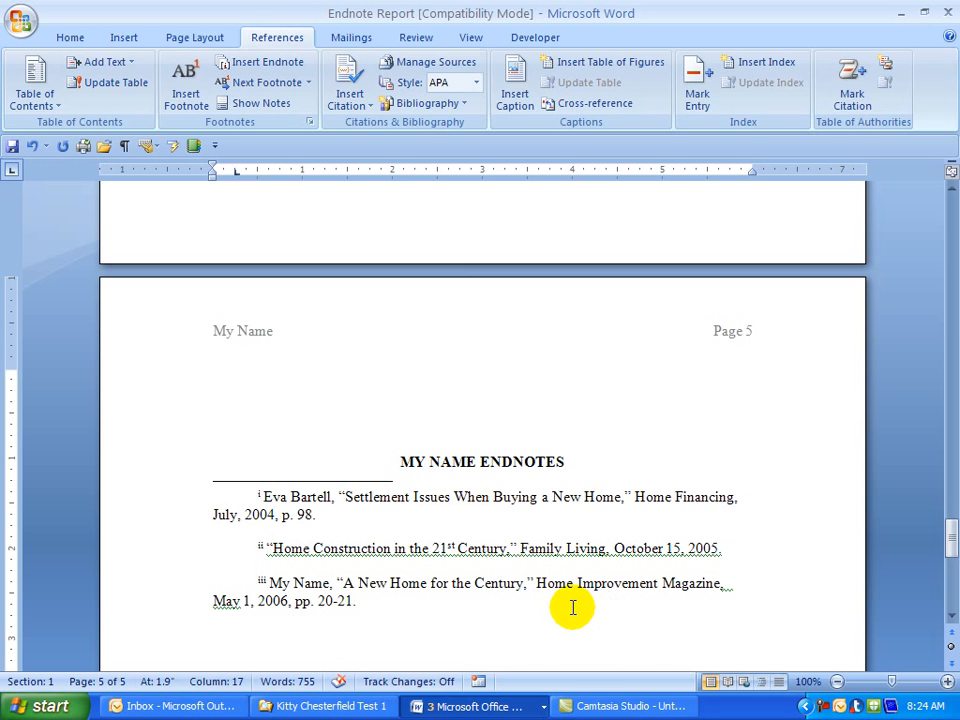
- Delete the endnote separator line through the notes pane in Draft view, then return to Print Layout
{"action": "left_click", "coordinate": [779, 682]}
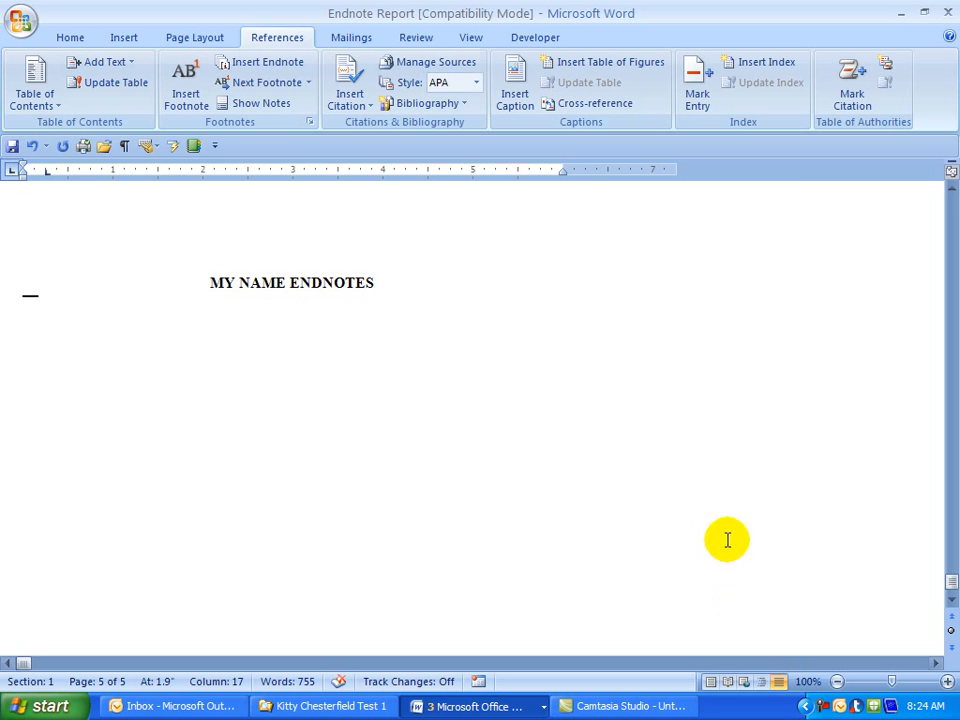
{"action": "left_click", "coordinate": [242, 106]}
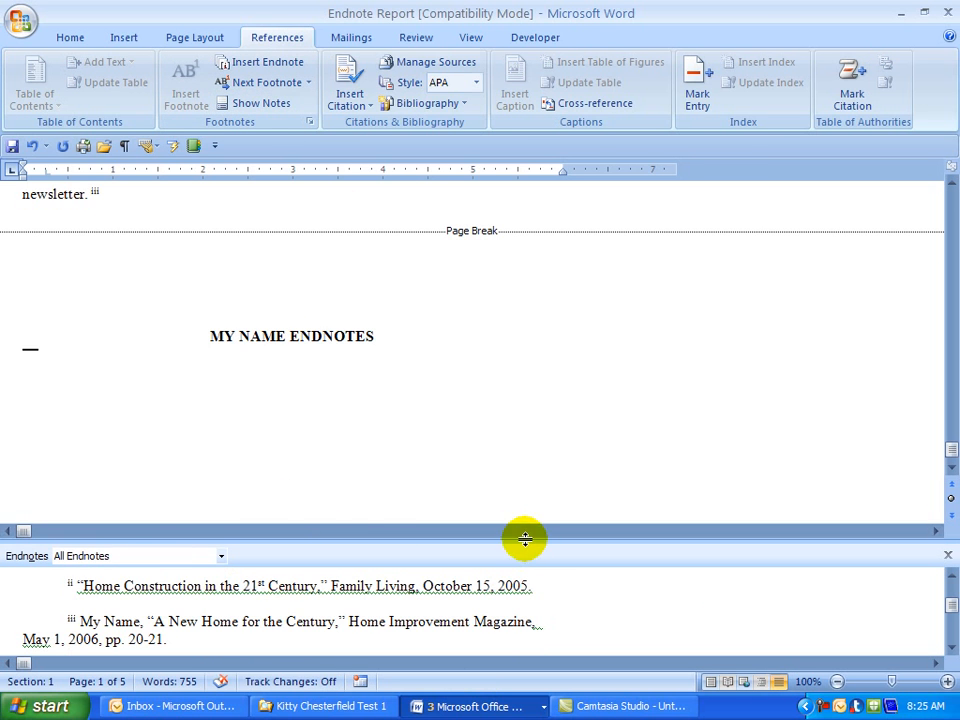
{"action": "left_click_drag", "start_coordinate": [525, 538], "coordinate": [522, 492]}
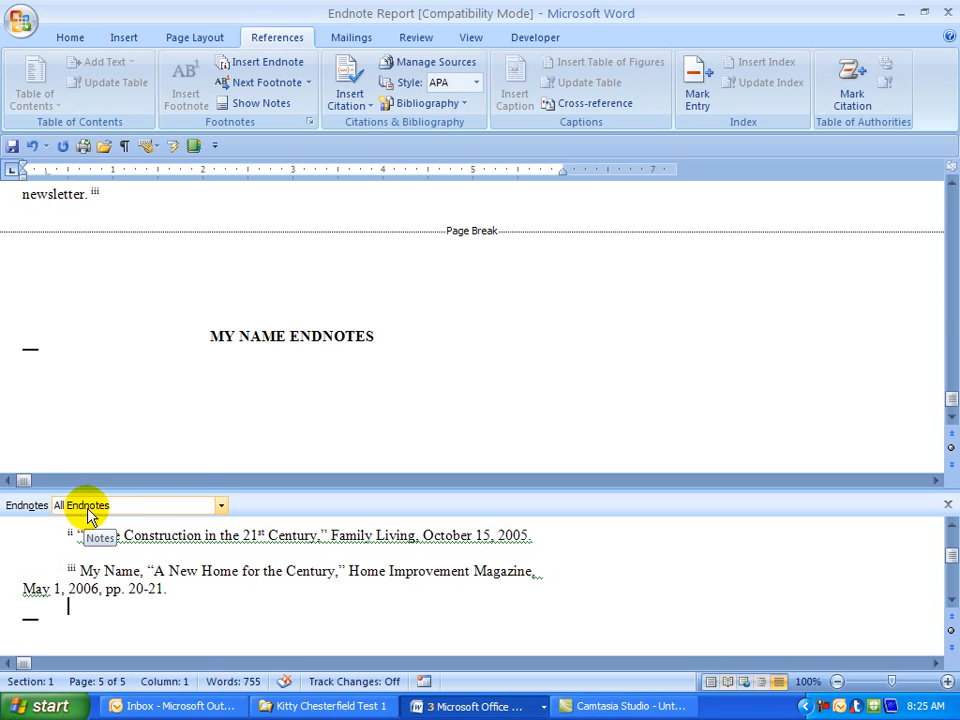
{"action": "left_click", "coordinate": [221, 507]}
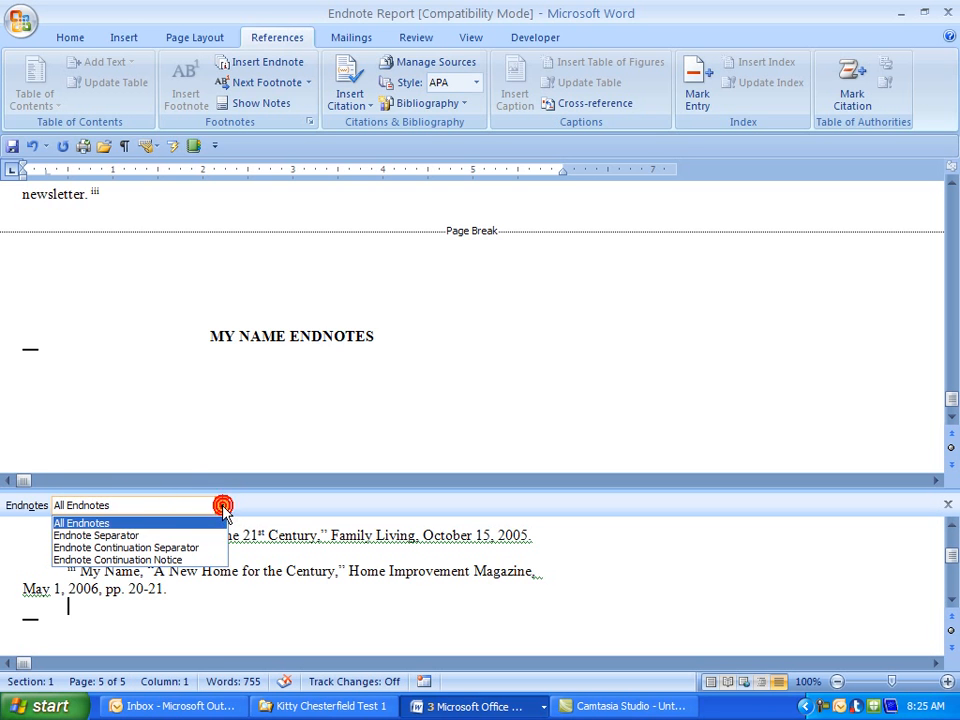
{"action": "left_click", "coordinate": [90, 535]}
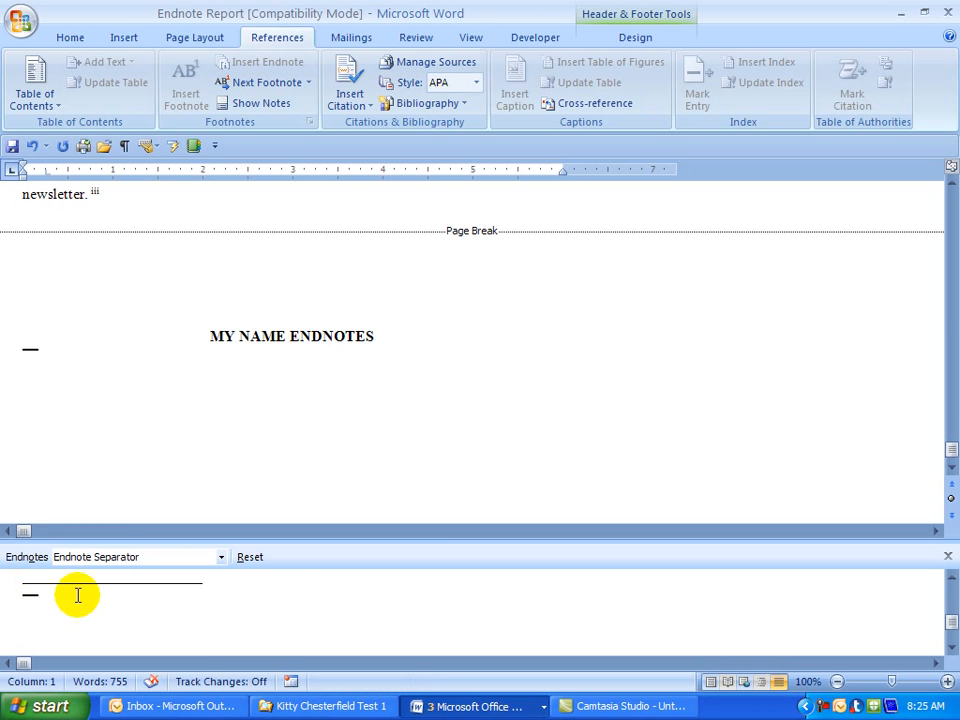
{"action": "left_click", "coordinate": [5, 585]}
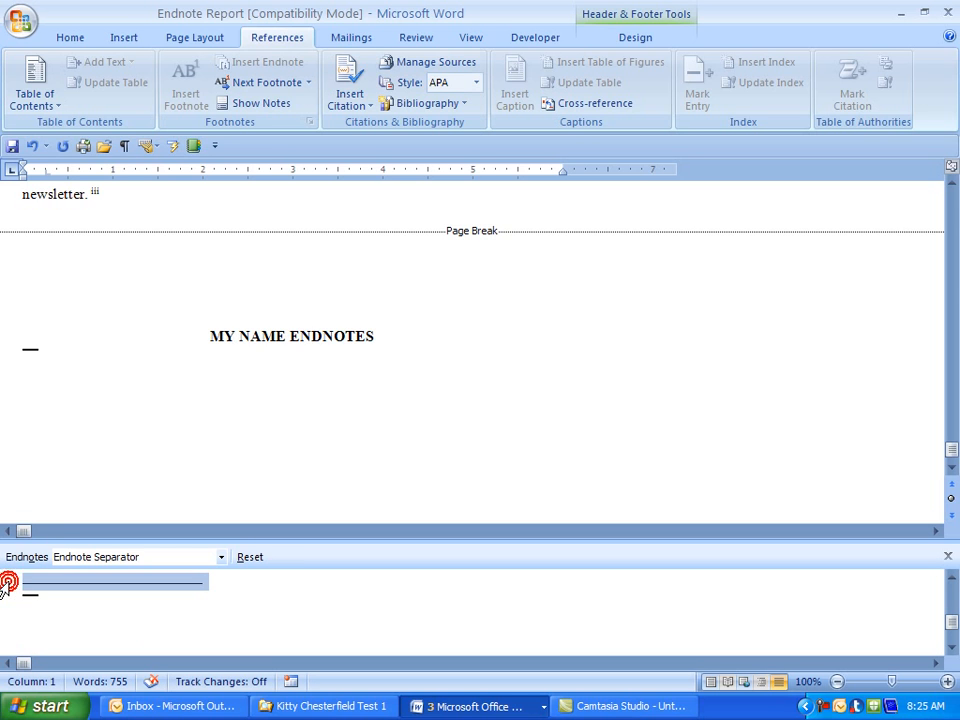
{"action": "key", "text": "Delete"}
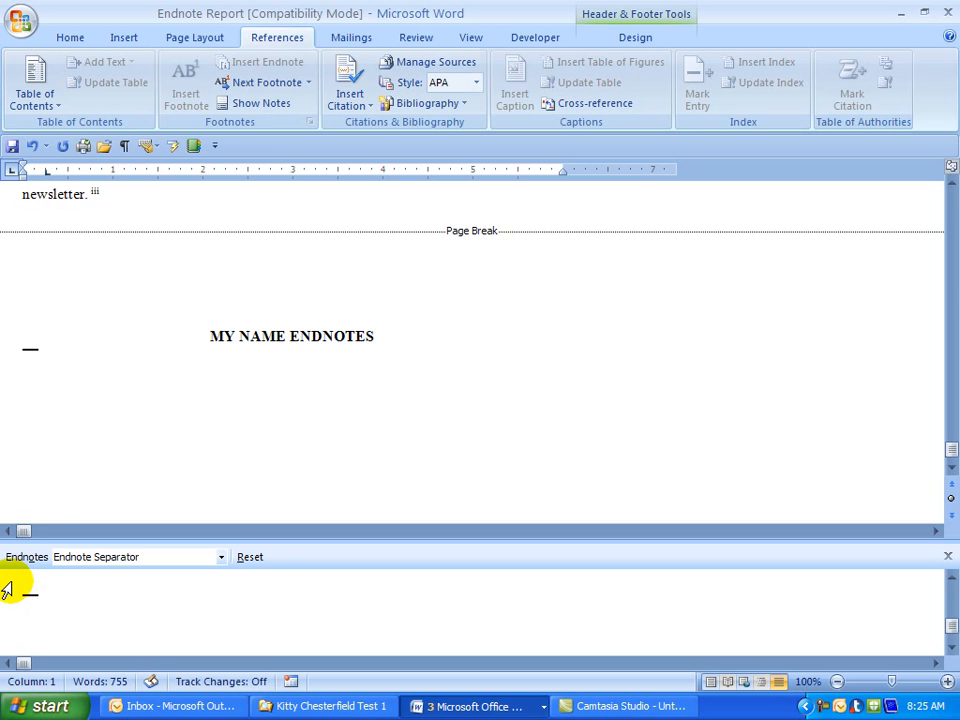
{"action": "left_click", "coordinate": [947, 557]}
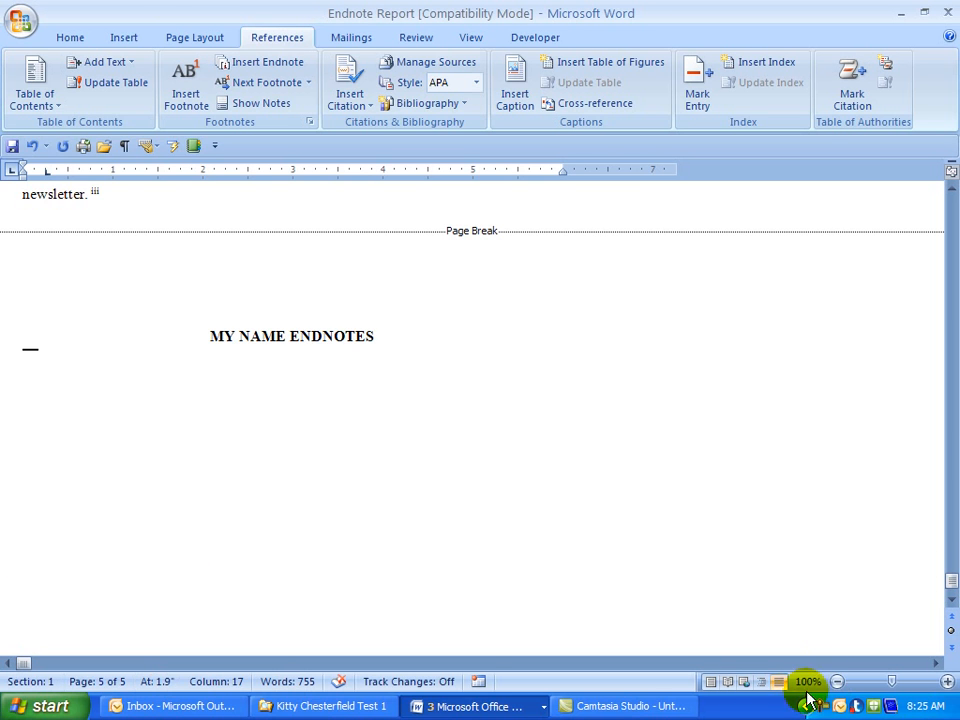
{"action": "left_click", "coordinate": [711, 682]}
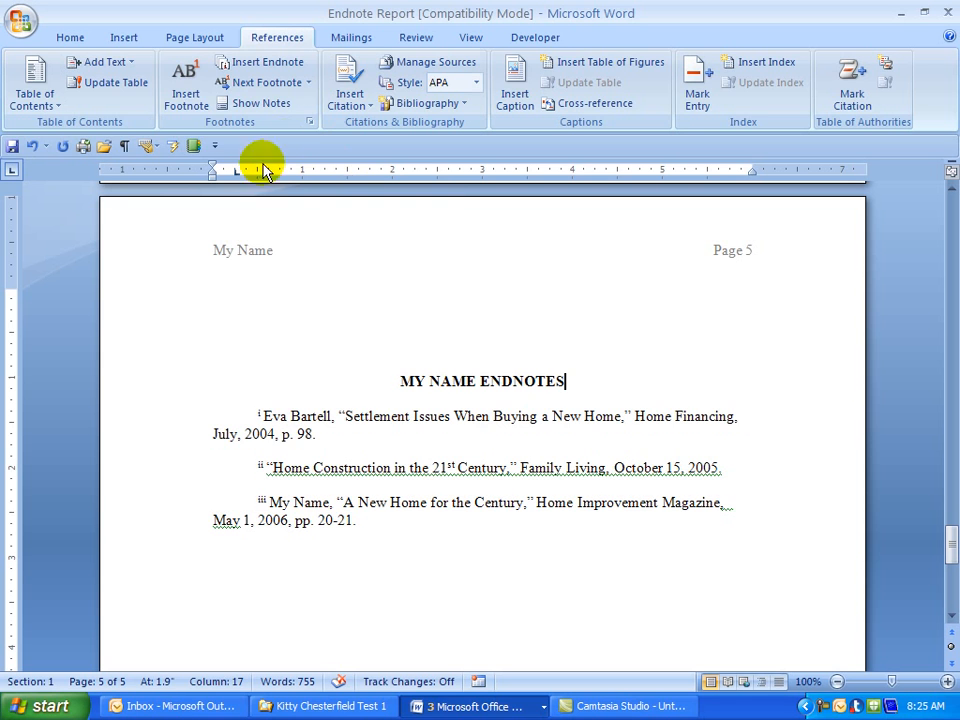
- Change the endnote number format to 1, 2, 3, … for the whole document and save the report
{"action": "left_click", "coordinate": [310, 123]}
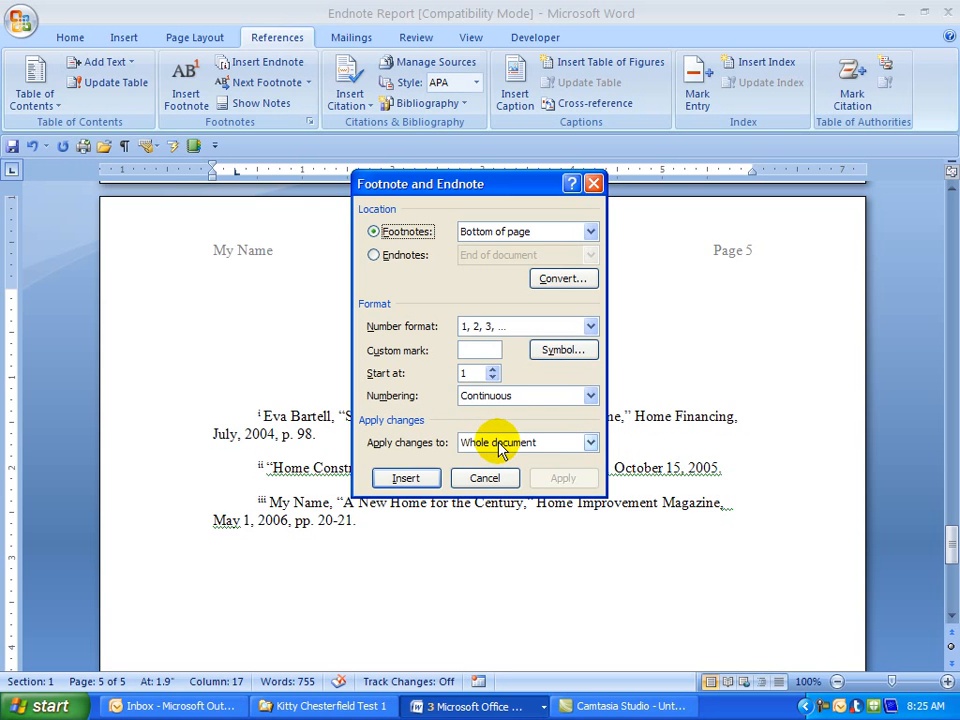
{"action": "left_click", "coordinate": [376, 256]}
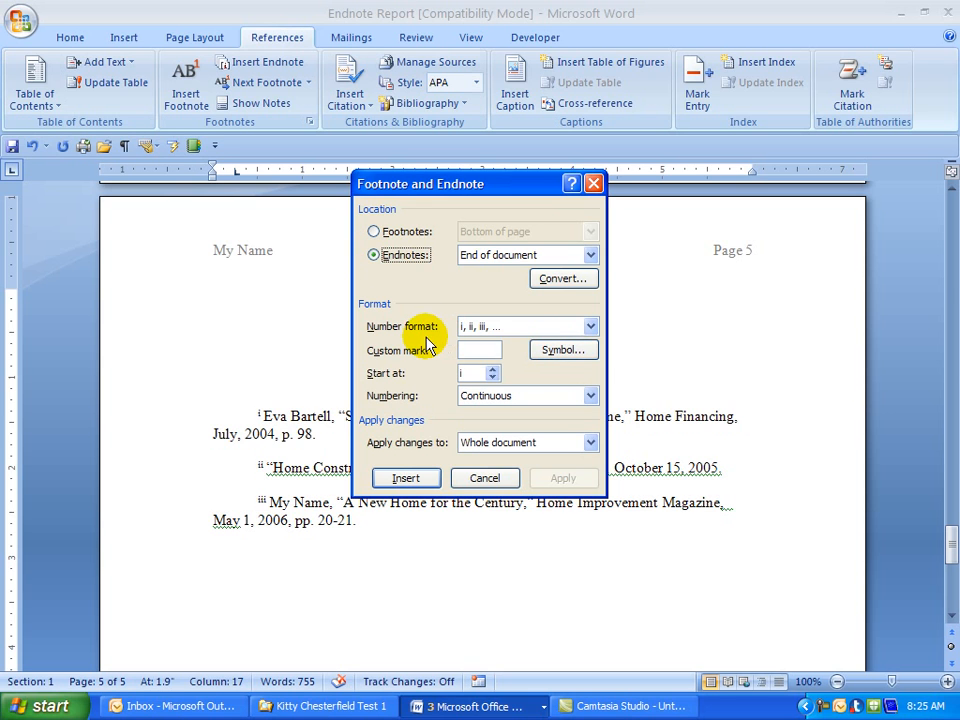
{"action": "left_click", "coordinate": [590, 326]}
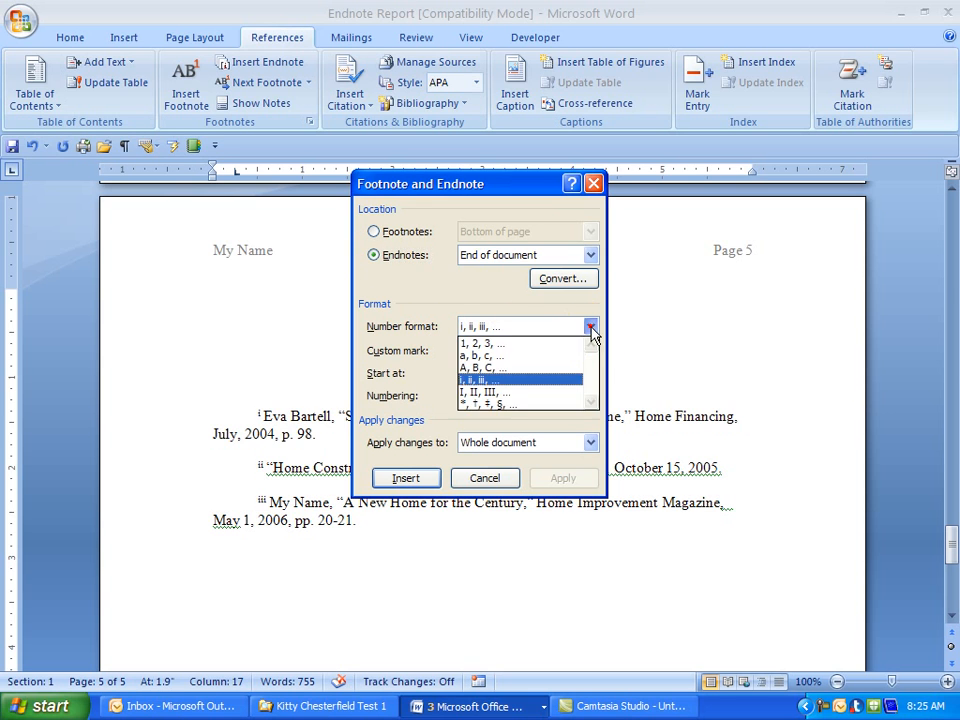
{"action": "left_click", "coordinate": [491, 345]}
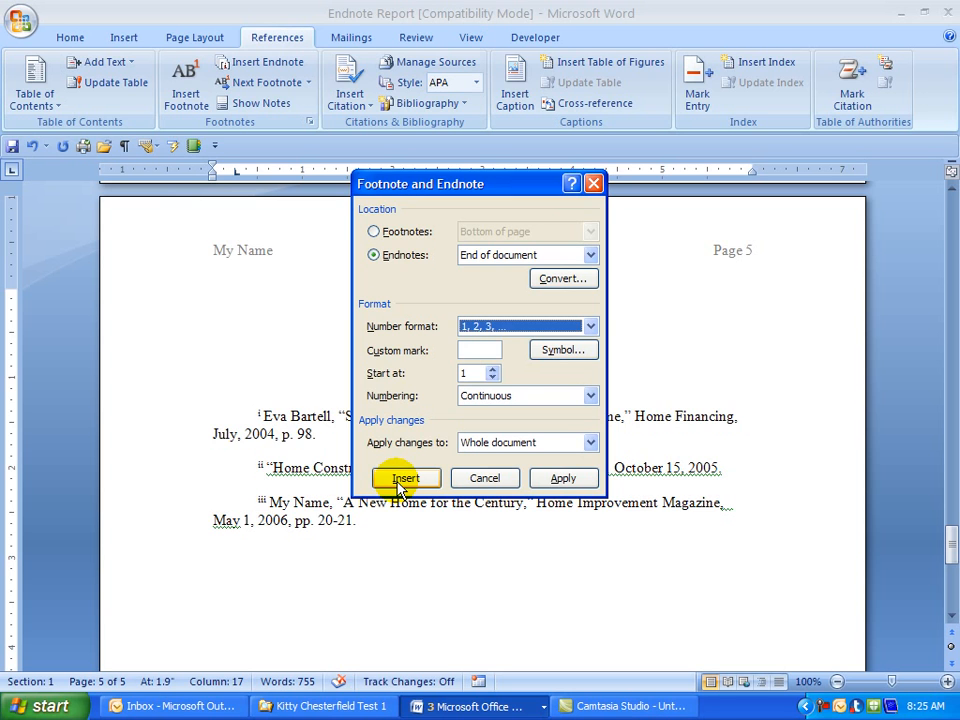
{"action": "left_click", "coordinate": [556, 480]}
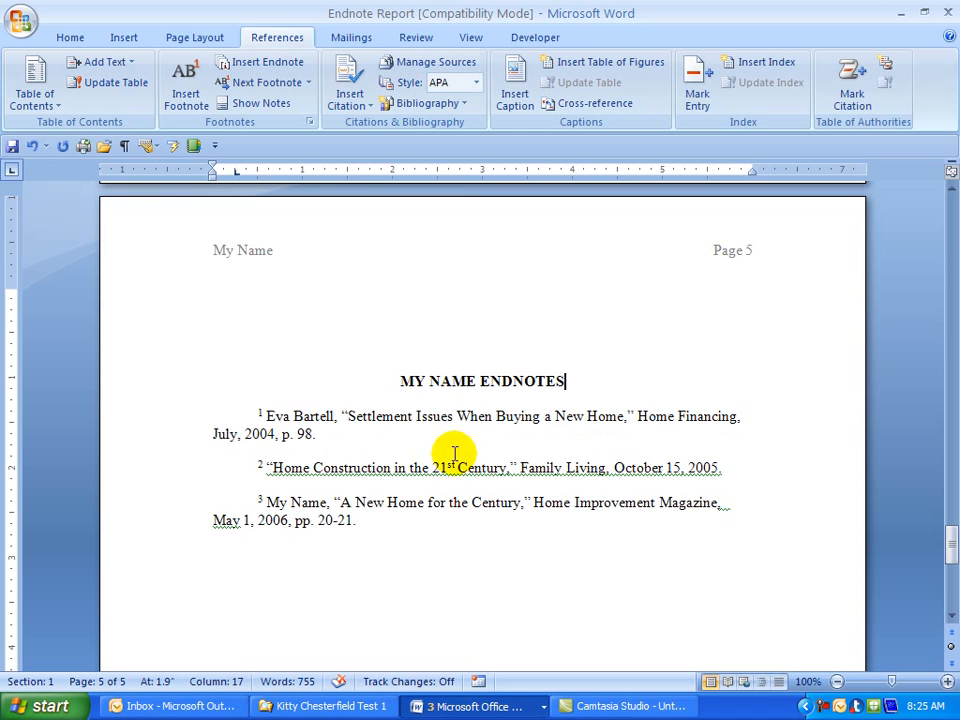
{"action": "left_click", "coordinate": [397, 380]}
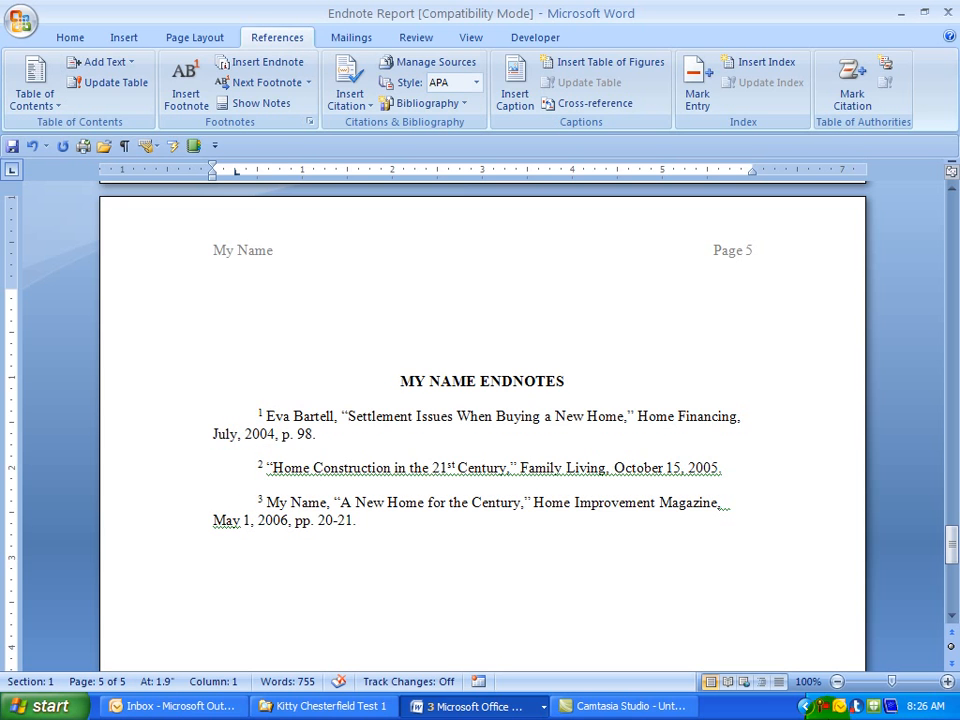
{"action": "left_click", "coordinate": [12, 146]}
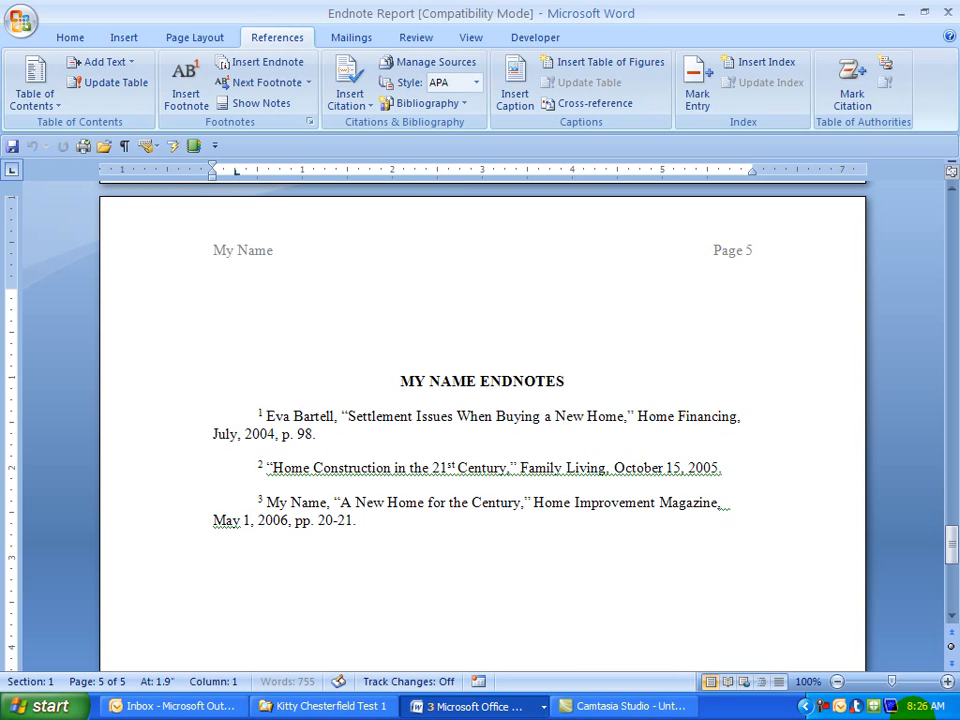